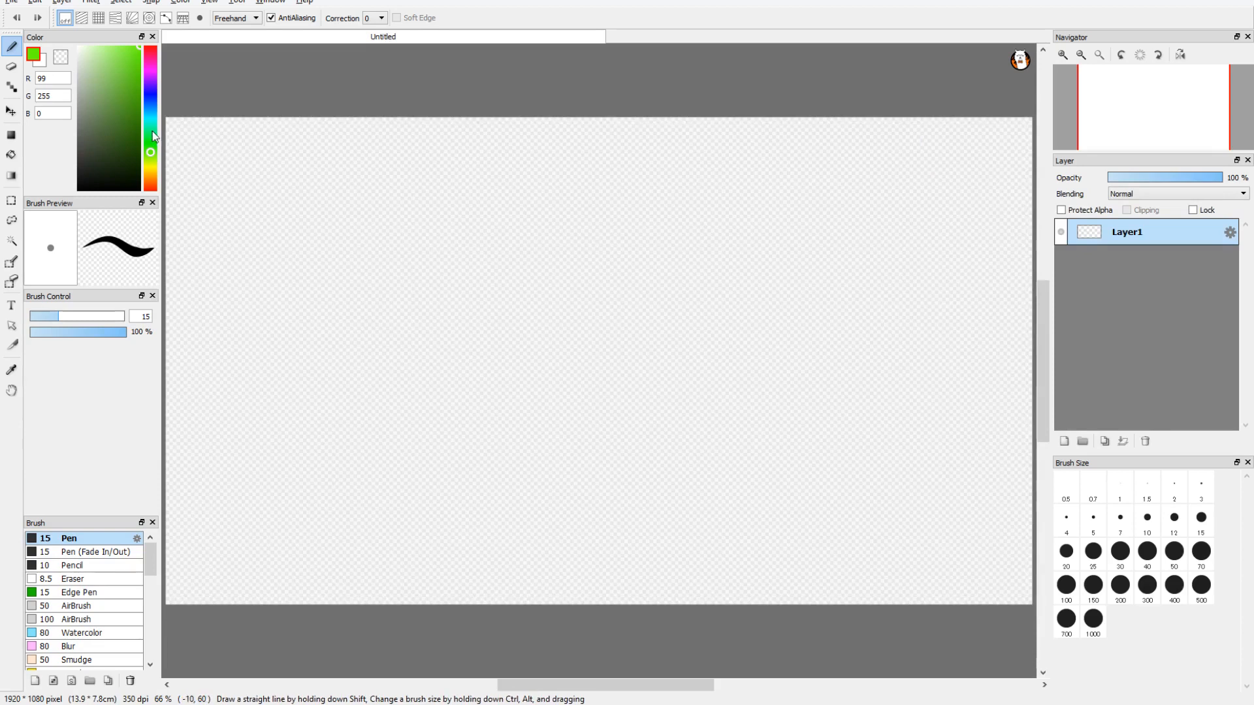
# Step: Handwrite "So a lot of" in light blue (0, 177, 255) across the upper part of the canvas with the 15 px pen
pyautogui.click(152, 113)
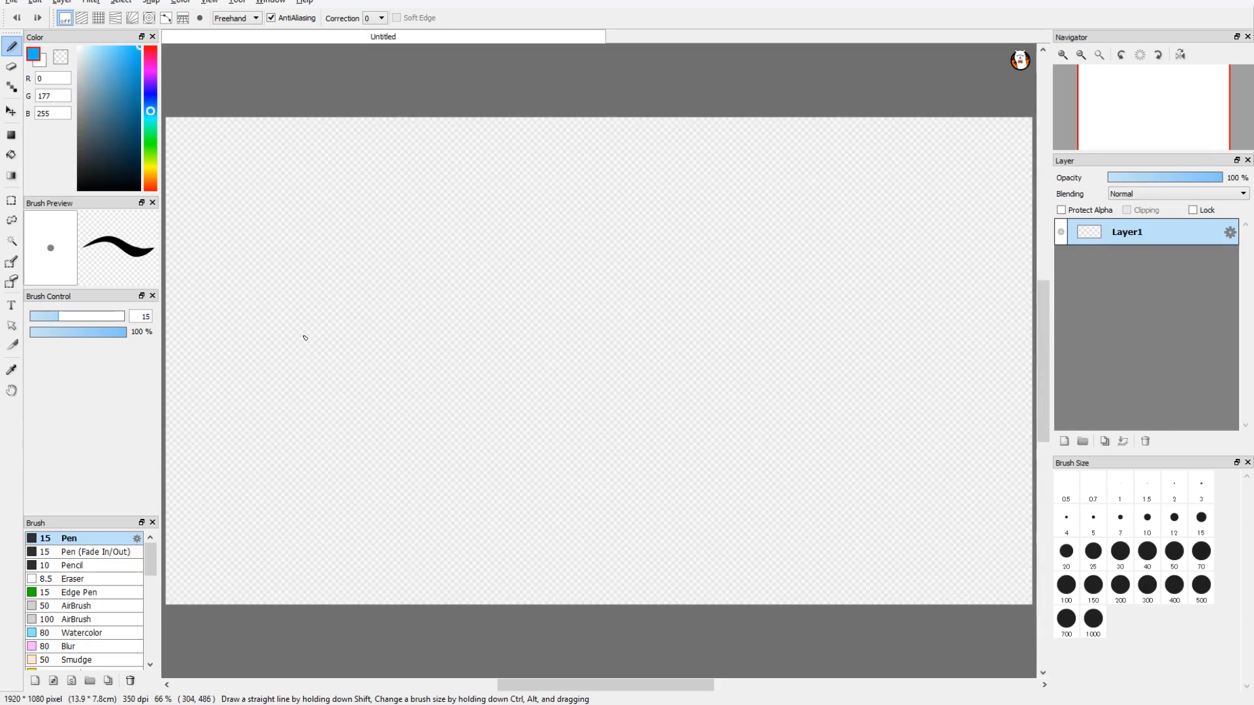
pyautogui.moveTo(337, 190)
pyautogui.mouseDown()
pyautogui.moveTo(297, 195)
pyautogui.moveTo(332, 254)
pyautogui.moveTo(279, 247)
pyautogui.mouseUp()
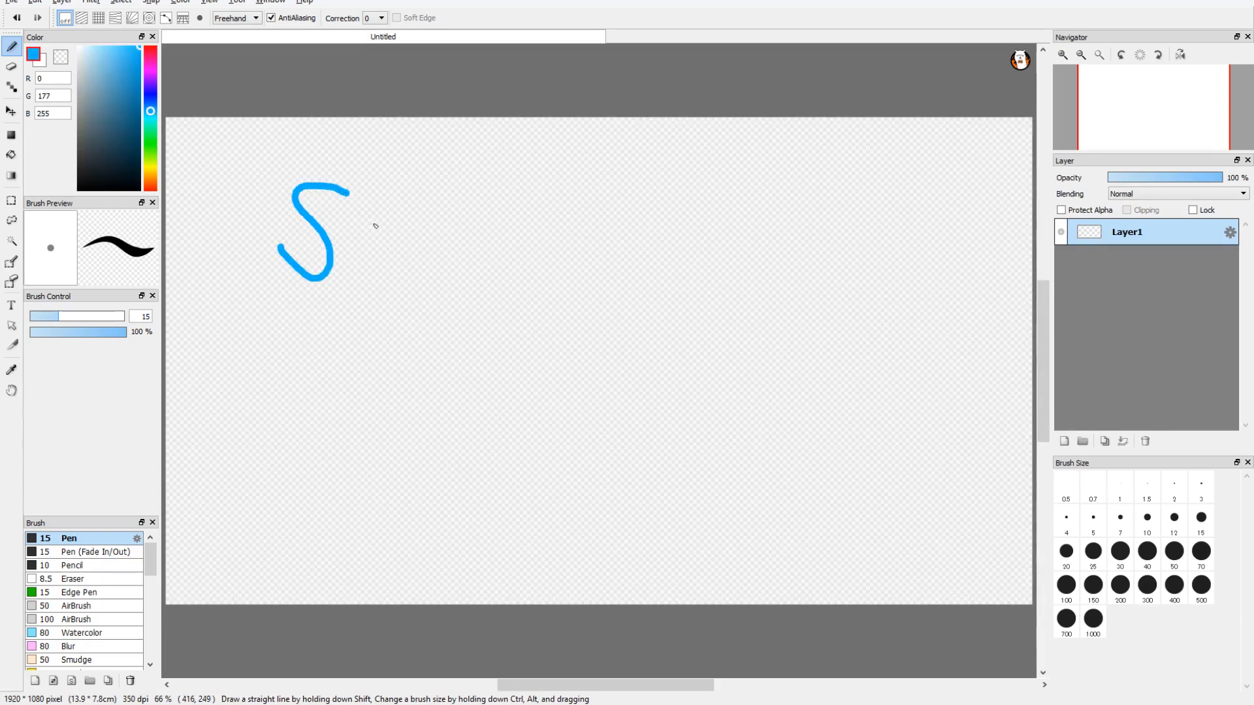
pyautogui.moveTo(371, 222)
pyautogui.mouseDown()
pyautogui.moveTo(385, 265)
pyautogui.moveTo(365, 222)
pyautogui.mouseUp()
pyautogui.moveTo(528, 228)
pyautogui.mouseDown()
pyautogui.moveTo(491, 264)
pyautogui.moveTo(524, 233)
pyautogui.moveTo(550, 263)
pyautogui.mouseUp()
pyautogui.moveTo(596, 196); pyautogui.dragTo(605, 273)
pyautogui.moveTo(653, 235)
pyautogui.mouseDown()
pyautogui.moveTo(641, 252)
pyautogui.moveTo(655, 237)
pyautogui.moveTo(694, 278)
pyautogui.moveTo(731, 262)
pyautogui.mouseUp()
pyautogui.moveTo(680, 232); pyautogui.dragTo(722, 233)
pyautogui.moveTo(842, 240)
pyautogui.mouseDown()
pyautogui.moveTo(817, 265)
pyautogui.moveTo(841, 243)
pyautogui.mouseUp()
pyautogui.moveTo(935, 226); pyautogui.dragTo(880, 296)
pyautogui.moveTo(876, 249); pyautogui.dragTo(933, 246)
# Step: Handwrite more blue words, including "have", below the first line and scribble long looping strokes across the canvas
pyautogui.moveTo(297, 343)
pyautogui.mouseDown()
pyautogui.moveTo(301, 358)
pyautogui.moveTo(483, 352)
pyautogui.moveTo(548, 383)
pyautogui.mouseUp()
pyautogui.moveTo(644, 305)
pyautogui.mouseDown()
pyautogui.moveTo(653, 400)
pyautogui.moveTo(715, 395)
pyautogui.moveTo(951, 451)
pyautogui.mouseUp()
pyautogui.moveTo(255, 549)
pyautogui.mouseDown()
pyautogui.moveTo(503, 569)
pyautogui.moveTo(588, 558)
pyautogui.mouseUp()
pyautogui.moveTo(473, 509)
pyautogui.mouseDown()
pyautogui.moveTo(392, 395)
pyautogui.moveTo(271, 488)
pyautogui.moveTo(322, 302)
pyautogui.moveTo(542, 694)
pyautogui.mouseUp()
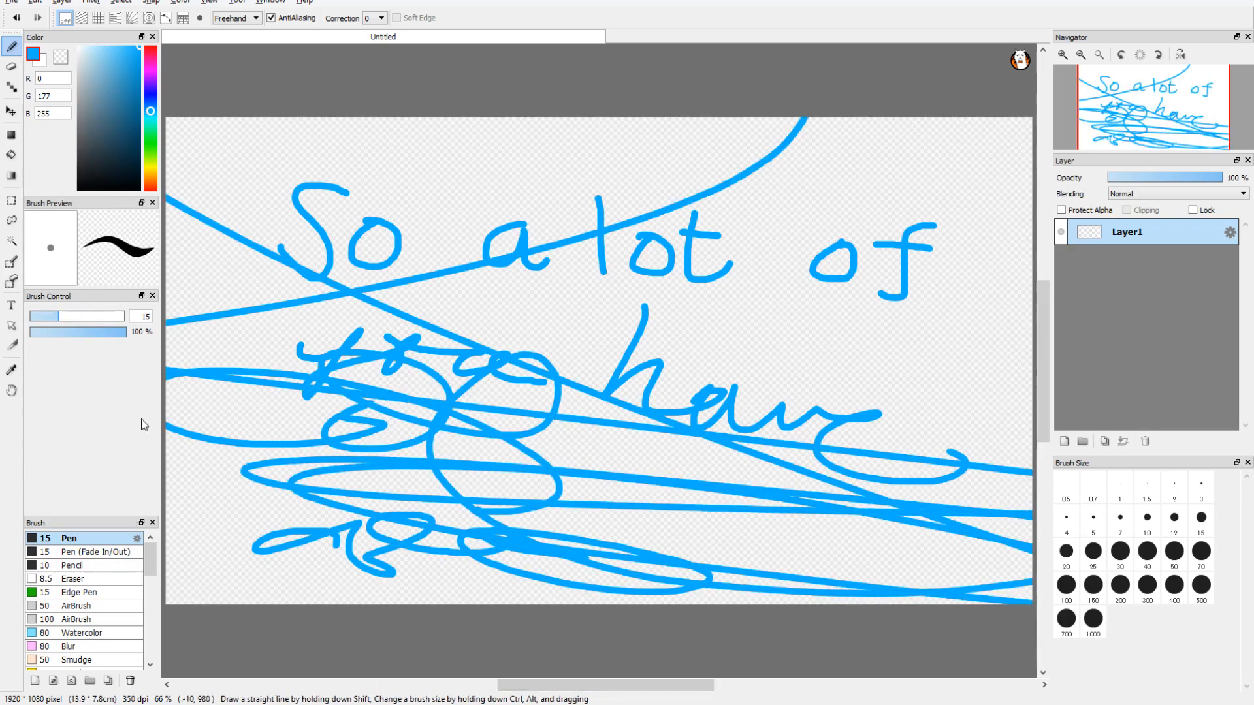
# Step: Switch the pen color to yellow (247, 255, 0) and scrawl large looping strokes over the blue writing
pyautogui.click(151, 164)
pyautogui.click(151, 167)
pyautogui.moveTo(353, 324)
pyautogui.mouseDown()
pyautogui.moveTo(311, 327)
pyautogui.moveTo(444, 395)
pyautogui.moveTo(599, 358)
pyautogui.moveTo(666, 428)
pyautogui.moveTo(627, 363)
pyautogui.moveTo(957, 345)
pyautogui.mouseUp()
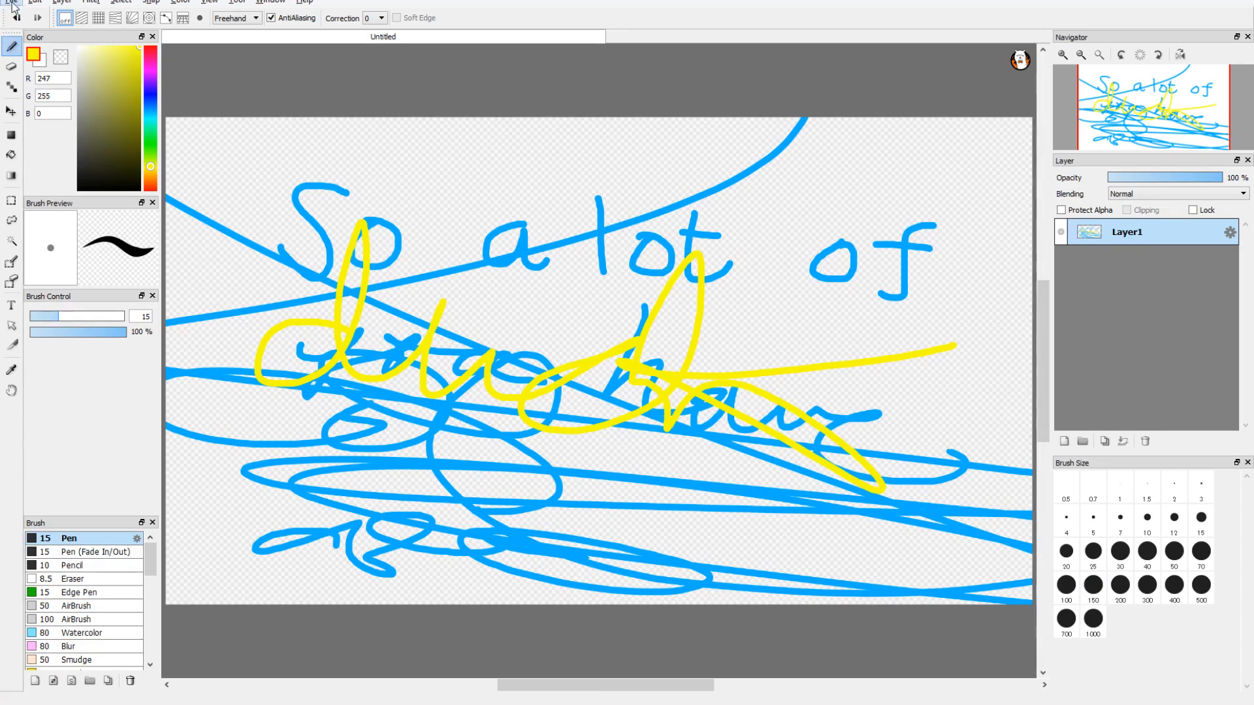
# Step: Create a new canvas and handwrite "duck" across it in blue (14, 0, 255)
pyautogui.click(686, 497)
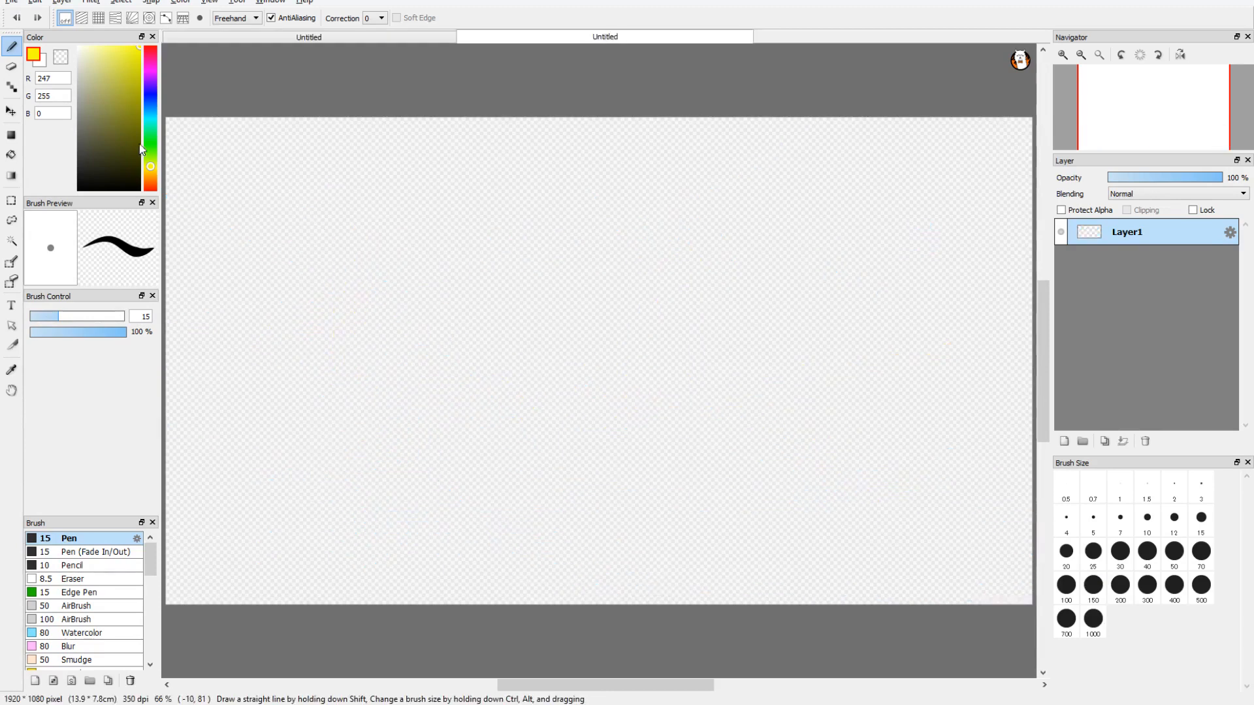
pyautogui.click(153, 135)
pyautogui.click(151, 93)
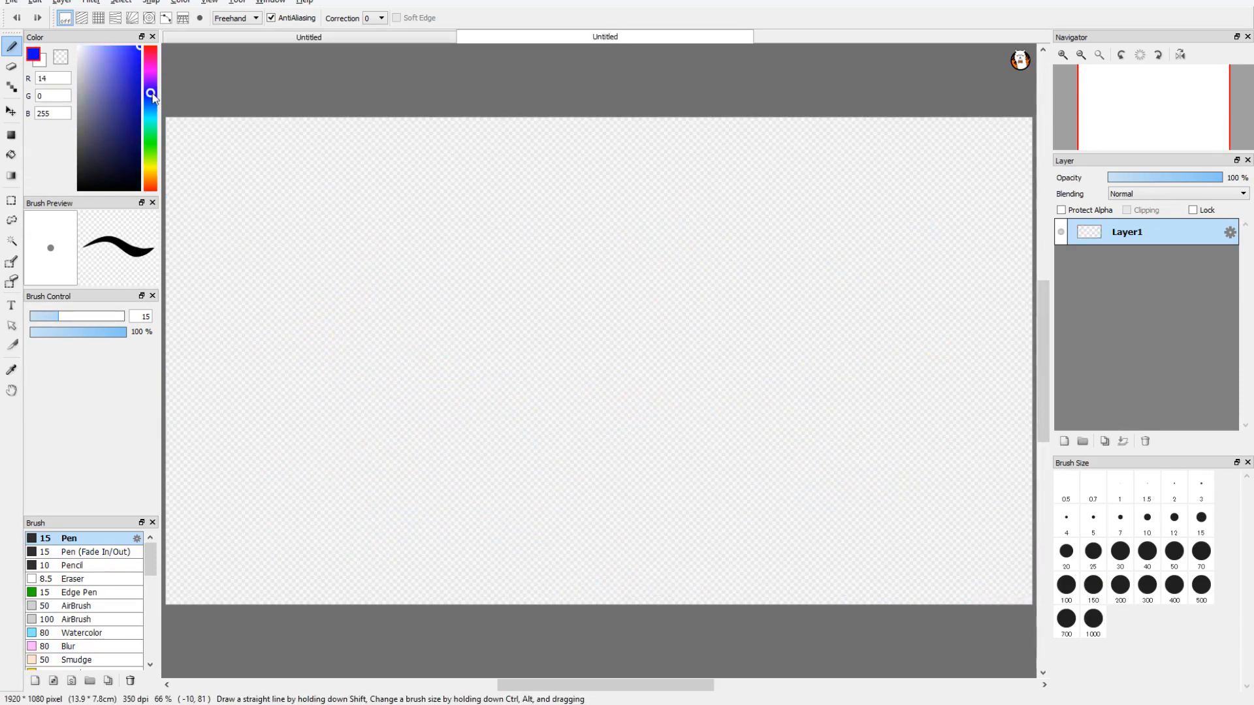
pyautogui.moveTo(374, 322)
pyautogui.mouseDown()
pyautogui.moveTo(329, 308)
pyautogui.moveTo(361, 214)
pyautogui.moveTo(358, 336)
pyautogui.mouseUp()
pyautogui.moveTo(400, 294); pyautogui.dragTo(469, 368)
pyautogui.moveTo(569, 316)
pyautogui.mouseDown()
pyautogui.moveTo(512, 379)
pyautogui.moveTo(573, 386)
pyautogui.mouseUp()
pyautogui.moveTo(614, 260); pyautogui.dragTo(588, 401)
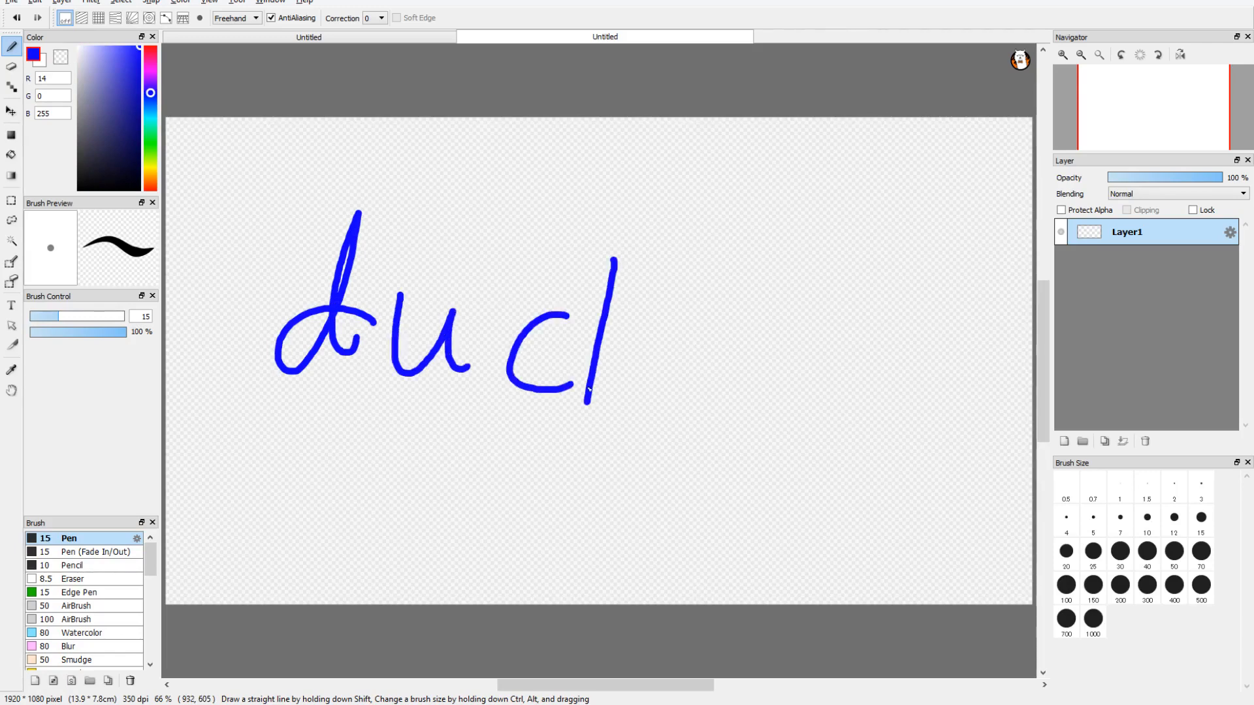
pyautogui.moveTo(588, 352)
pyautogui.mouseDown()
pyautogui.moveTo(643, 401)
pyautogui.moveTo(711, 277)
pyautogui.mouseUp()
# Step: Cross out the word "duck" with a large X in red (255, 0, 0)
pyautogui.click(150, 47)
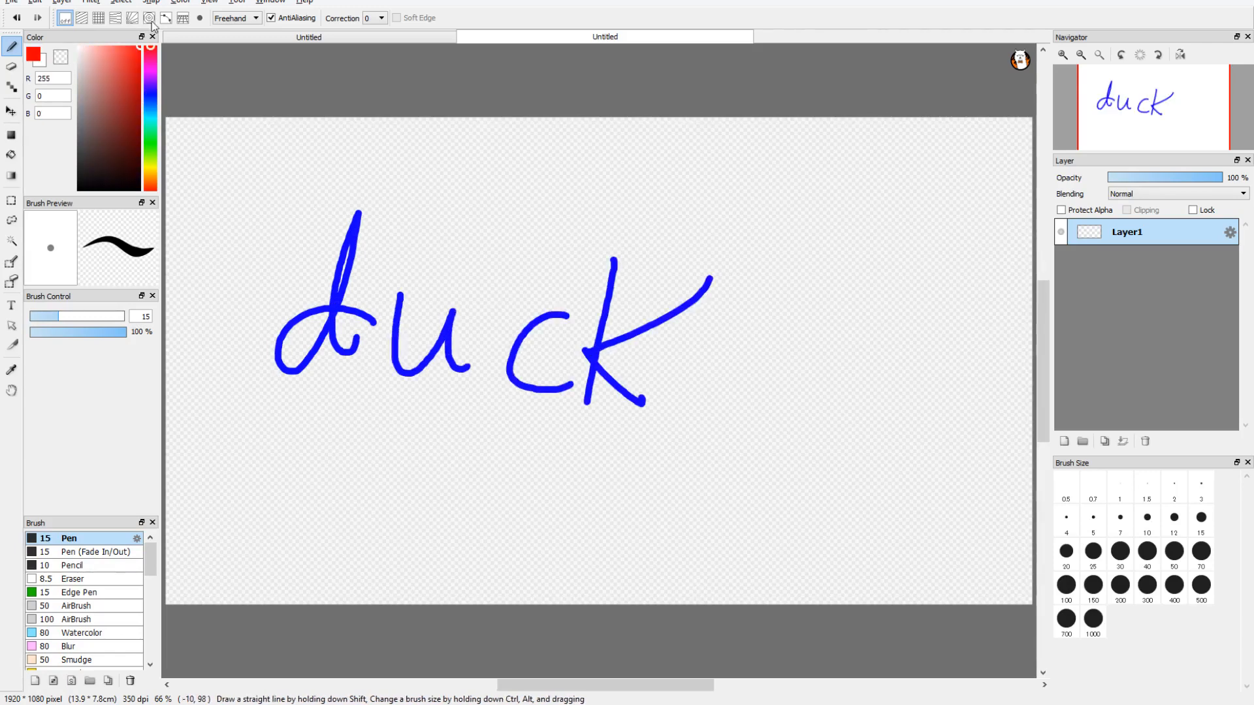
pyautogui.moveTo(259, 148); pyautogui.dragTo(695, 410)
pyautogui.moveTo(271, 447); pyautogui.dragTo(865, 88)
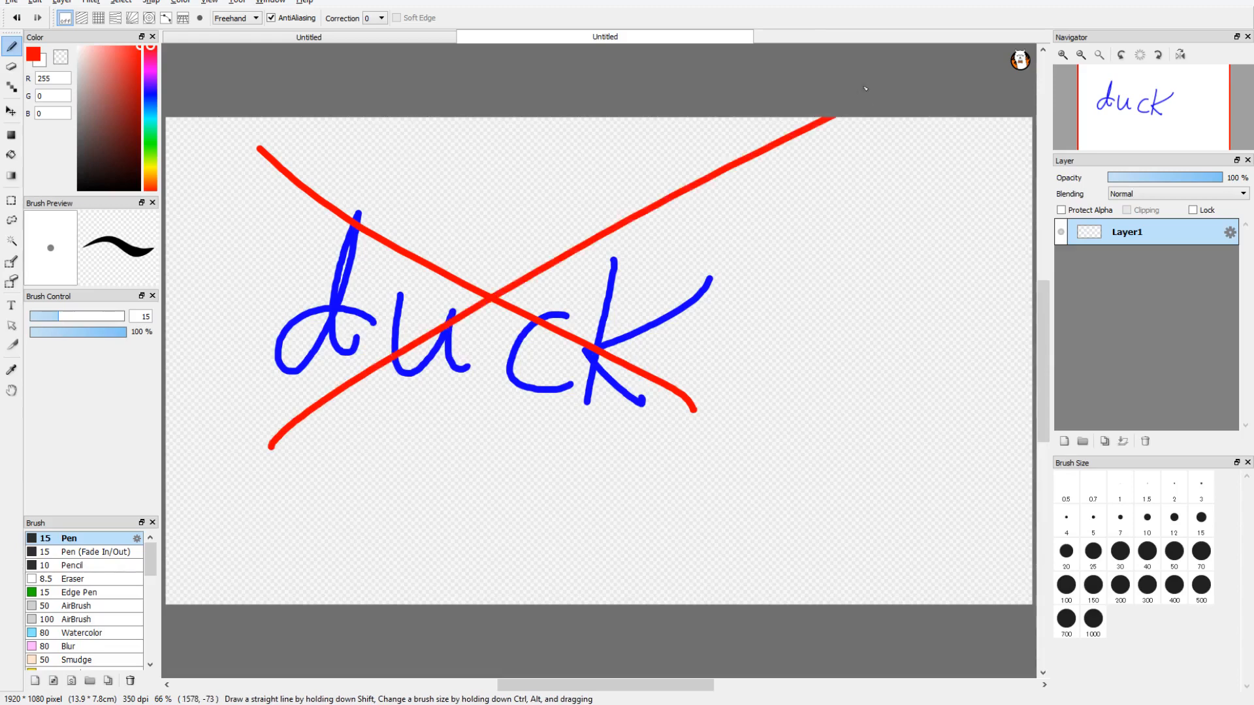
# Step: Add a layer, move it below Layer1, and scribble a small patch of green (0, 255, 21) behind the writing
pyautogui.moveTo(152, 132)
pyautogui.mouseDown()
pyautogui.moveTo(143, 99)
pyautogui.moveTo(157, 96)
pyautogui.moveTo(155, 142)
pyautogui.mouseUp()
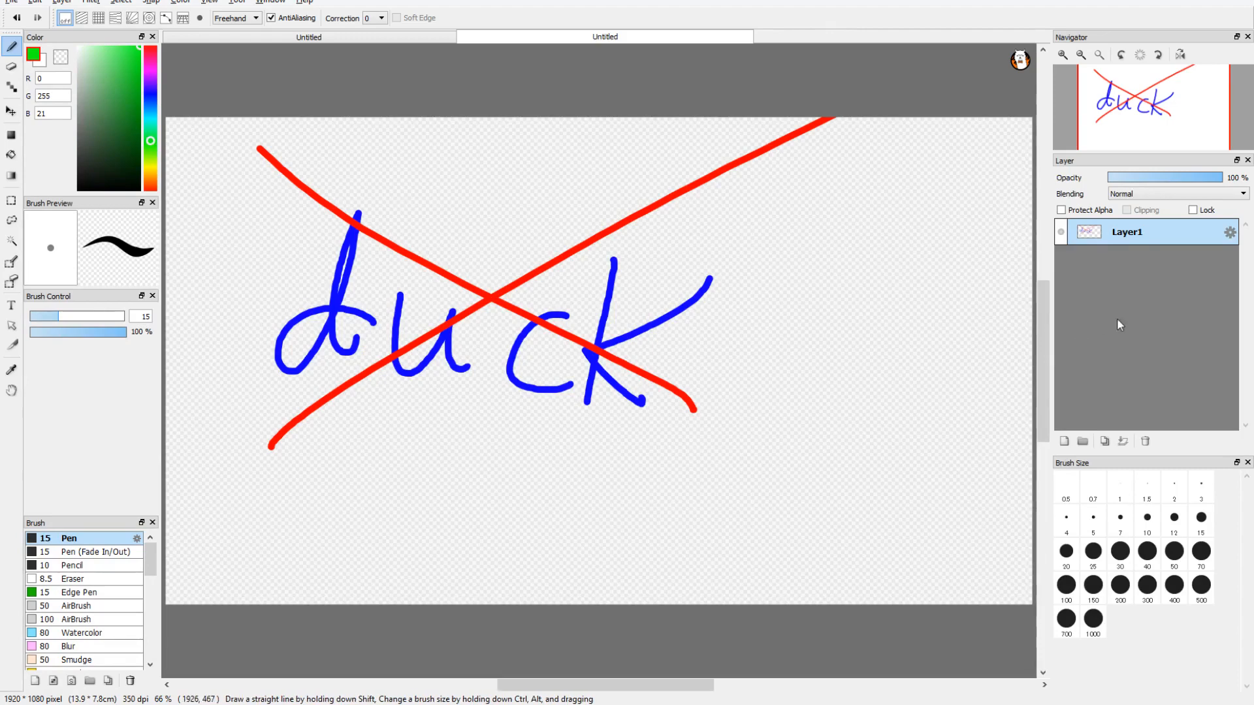
pyautogui.click(1066, 441)
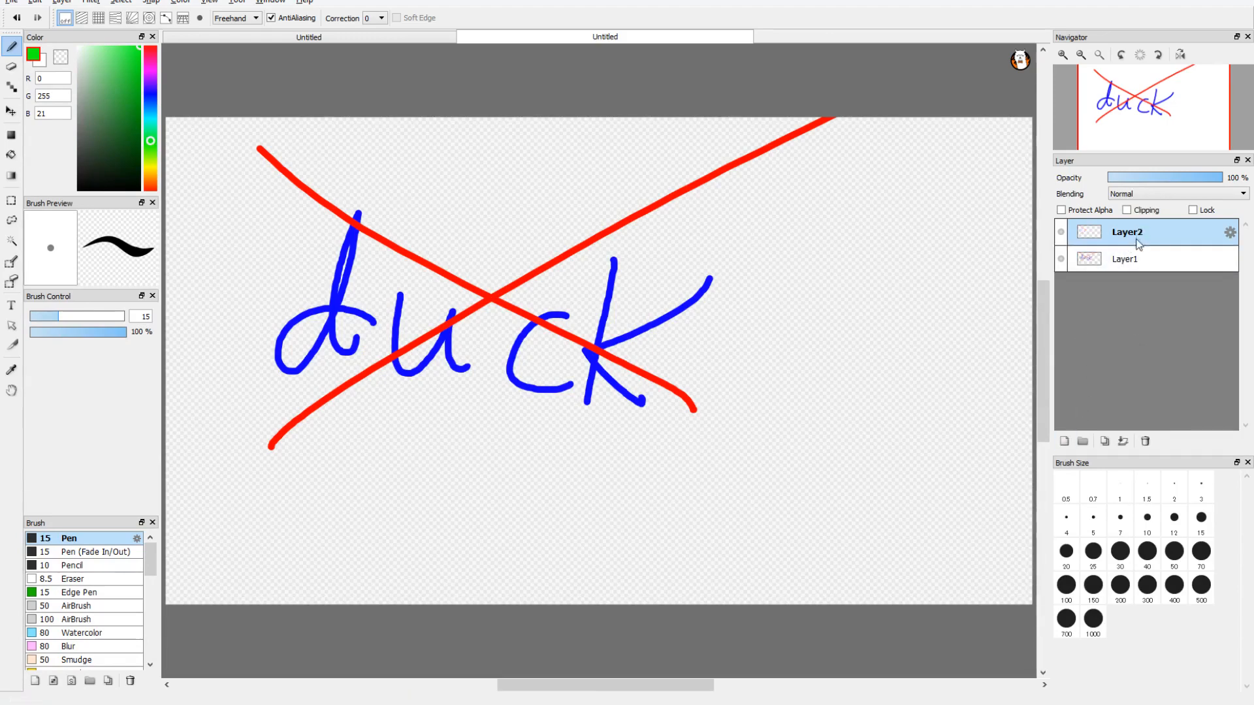
pyautogui.moveTo(1153, 247); pyautogui.dragTo(1153, 268)
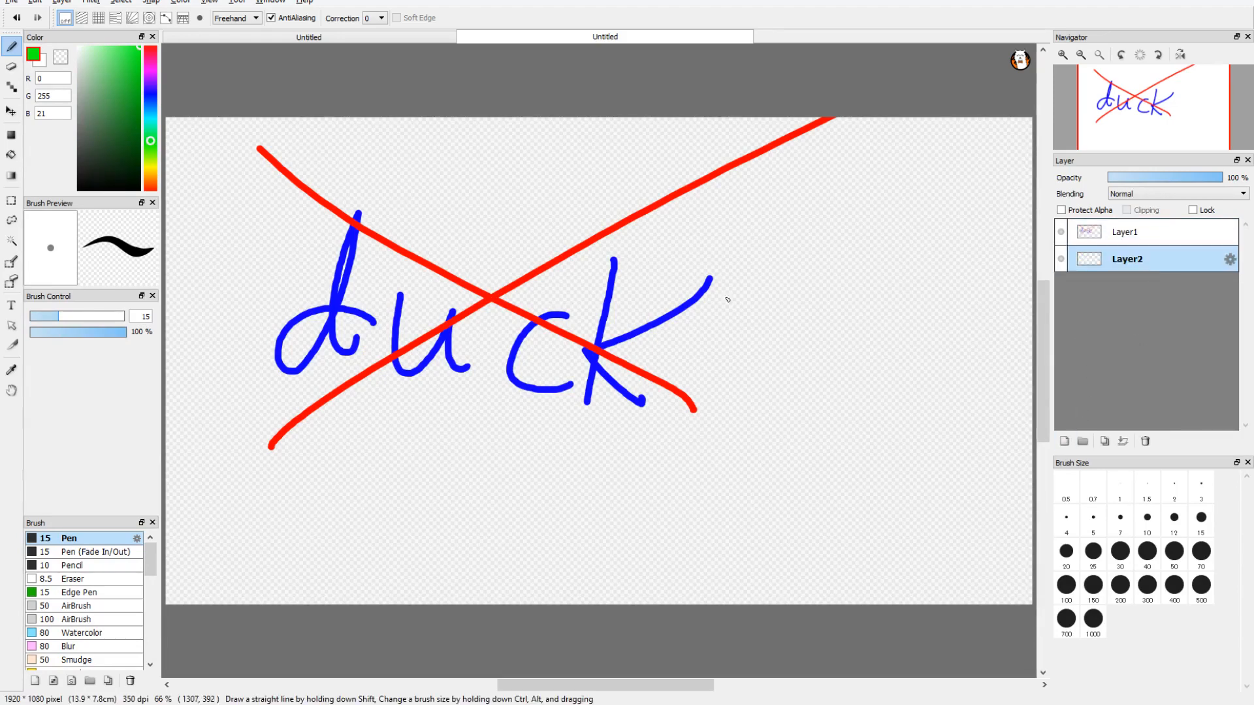
pyautogui.moveTo(523, 337)
pyautogui.mouseDown()
pyautogui.moveTo(499, 356)
pyautogui.moveTo(484, 342)
pyautogui.mouseUp()
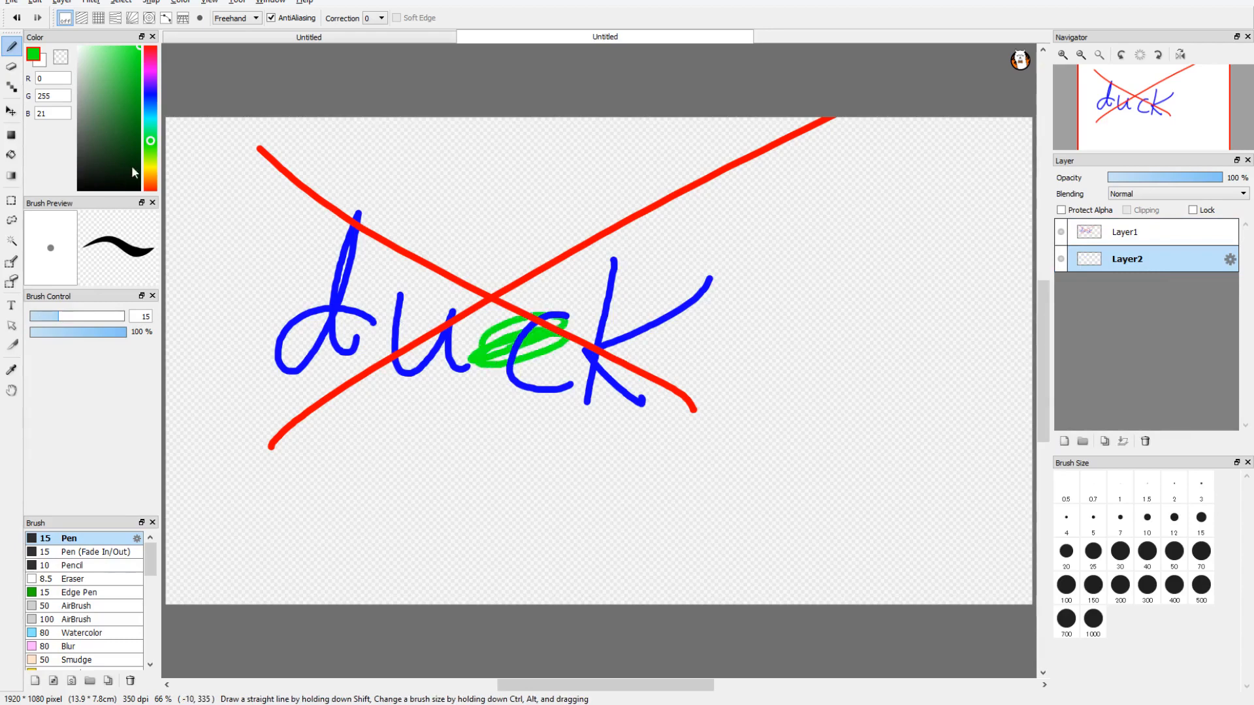
# Step: Enlarge the pen to about 56 px and fill a broad green area behind the word "duck" on Layer2
pyautogui.moveTo(88, 316); pyautogui.dragTo(102, 316)
pyautogui.moveTo(621, 280)
pyautogui.mouseDown()
pyautogui.moveTo(635, 356)
pyautogui.moveTo(792, 307)
pyautogui.moveTo(765, 98)
pyautogui.moveTo(409, 288)
pyautogui.moveTo(252, 264)
pyautogui.moveTo(357, 396)
pyautogui.mouseUp()
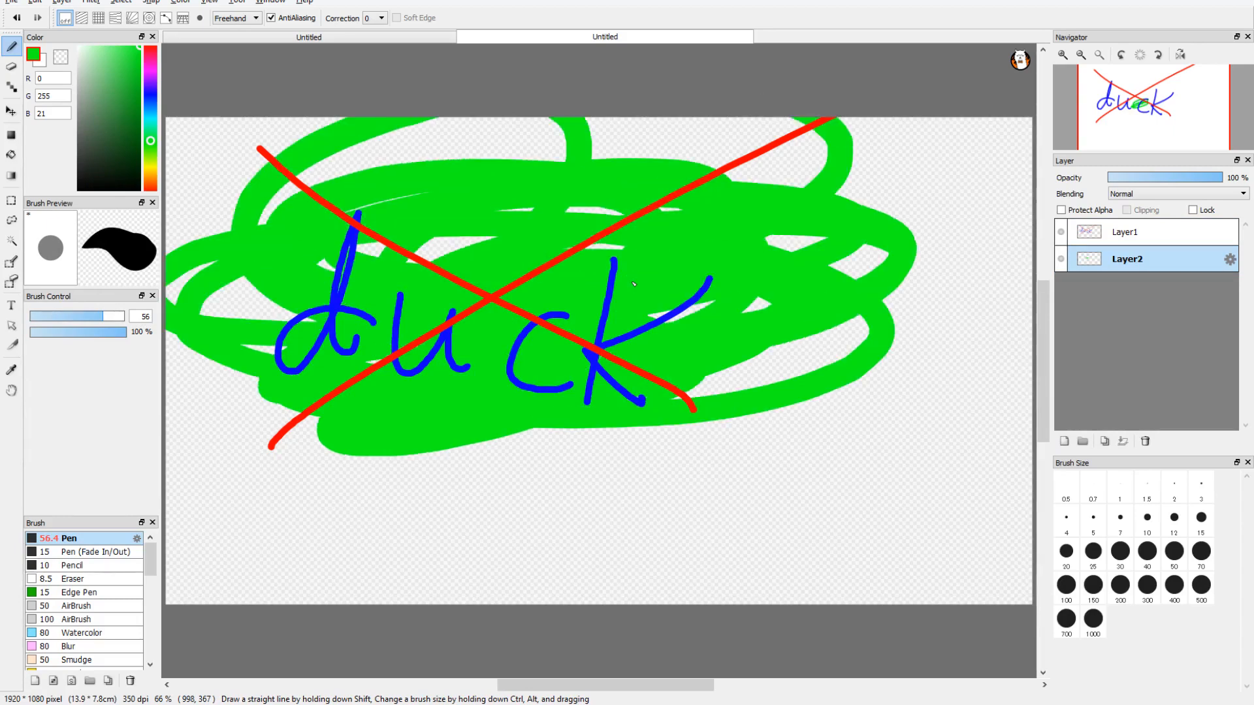
pyautogui.moveTo(523, 434); pyautogui.dragTo(225, 376)
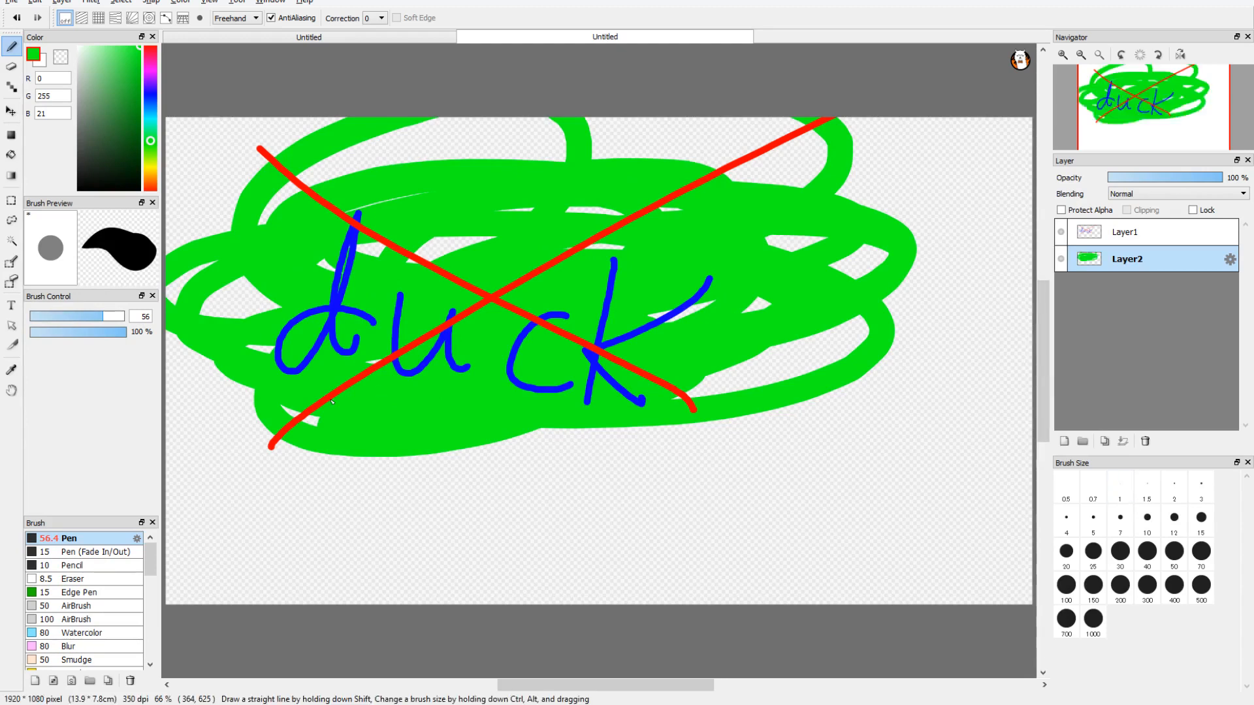
# Step: Add a layer at the top of the stack and draw a leg with a splayed foot below the green area in yellow (255, 255, 0)
pyautogui.click(150, 168)
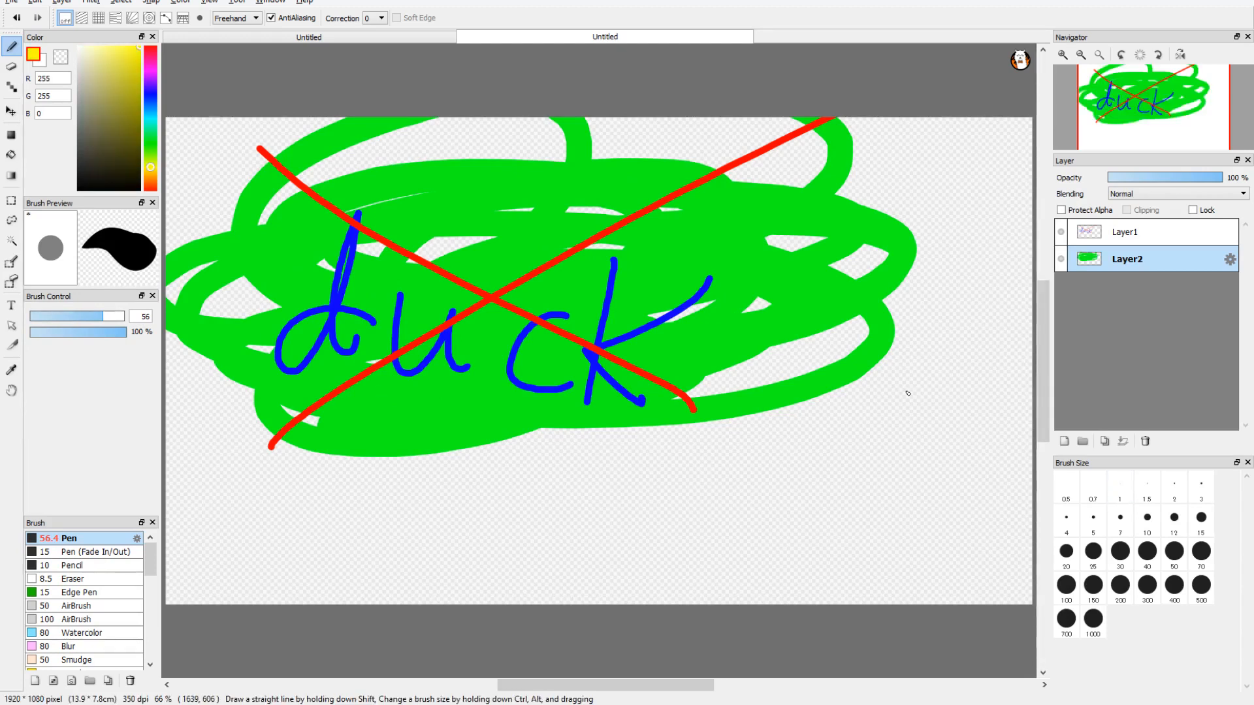
pyautogui.click(1064, 441)
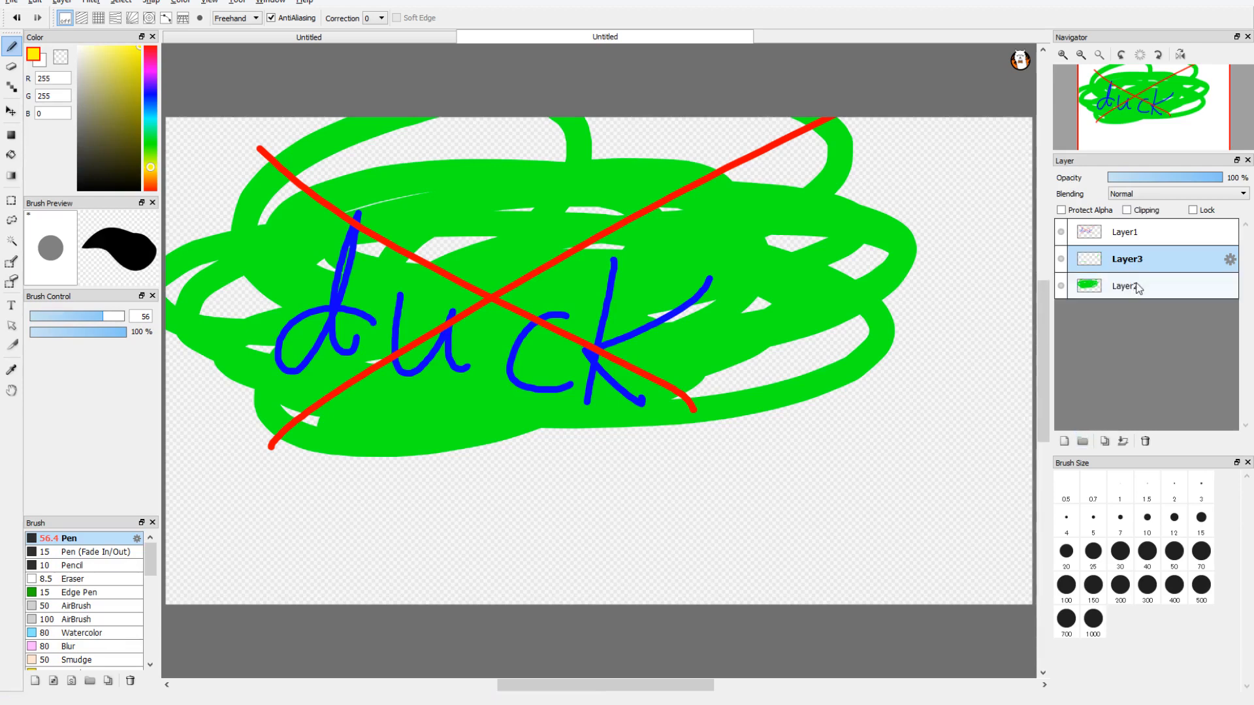
pyautogui.click(1132, 259)
pyautogui.moveTo(1132, 260); pyautogui.dragTo(1132, 231)
pyautogui.moveTo(442, 450); pyautogui.dragTo(418, 581)
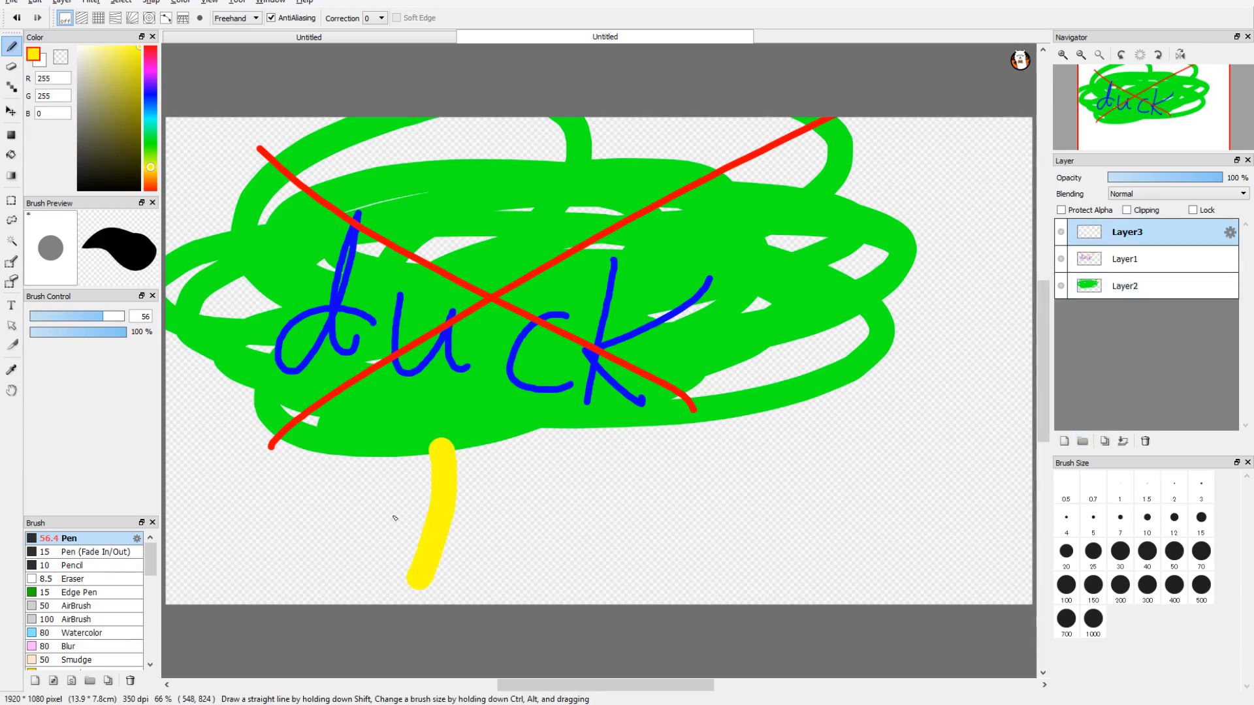
pyautogui.moveTo(375, 505); pyautogui.dragTo(496, 578)
pyautogui.moveTo(418, 555); pyautogui.dragTo(301, 601)
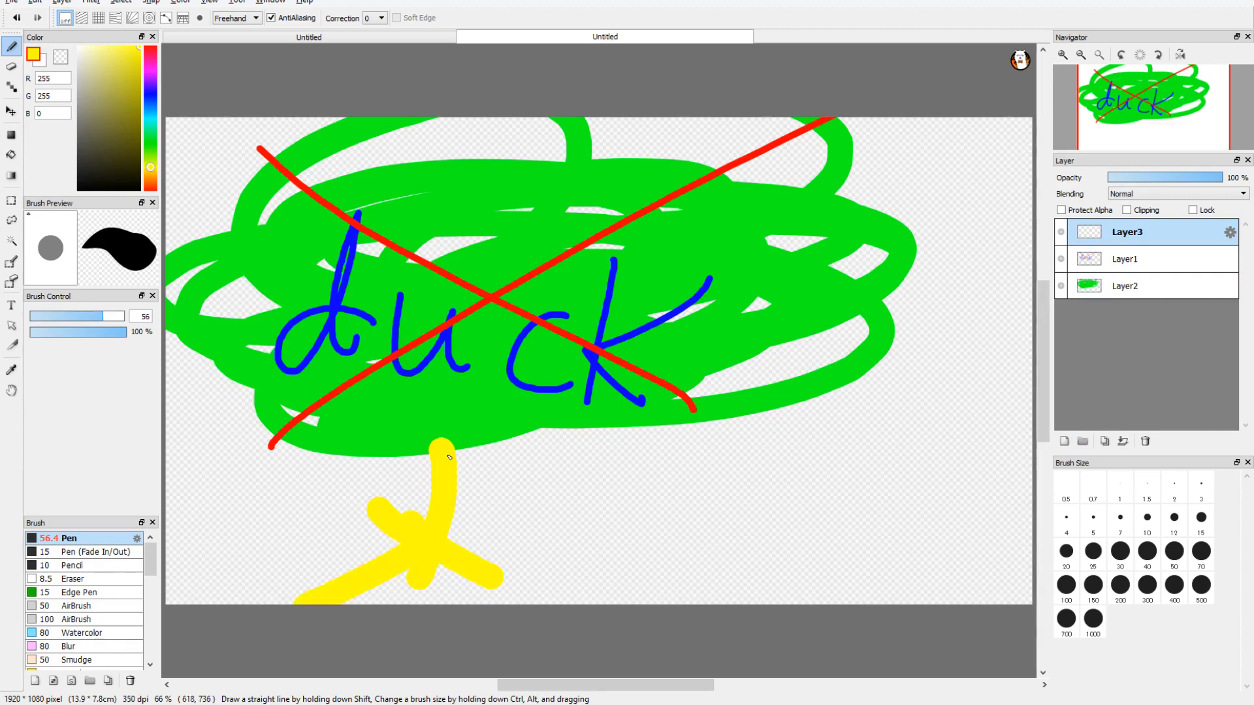
# Step: Paint the duck's rounded yellow body above the leg, plus its head and a long pointed beak
pyautogui.moveTo(480, 309)
pyautogui.mouseDown()
pyautogui.moveTo(551, 413)
pyautogui.moveTo(445, 379)
pyautogui.moveTo(498, 338)
pyautogui.moveTo(287, 307)
pyautogui.moveTo(423, 411)
pyautogui.mouseUp()
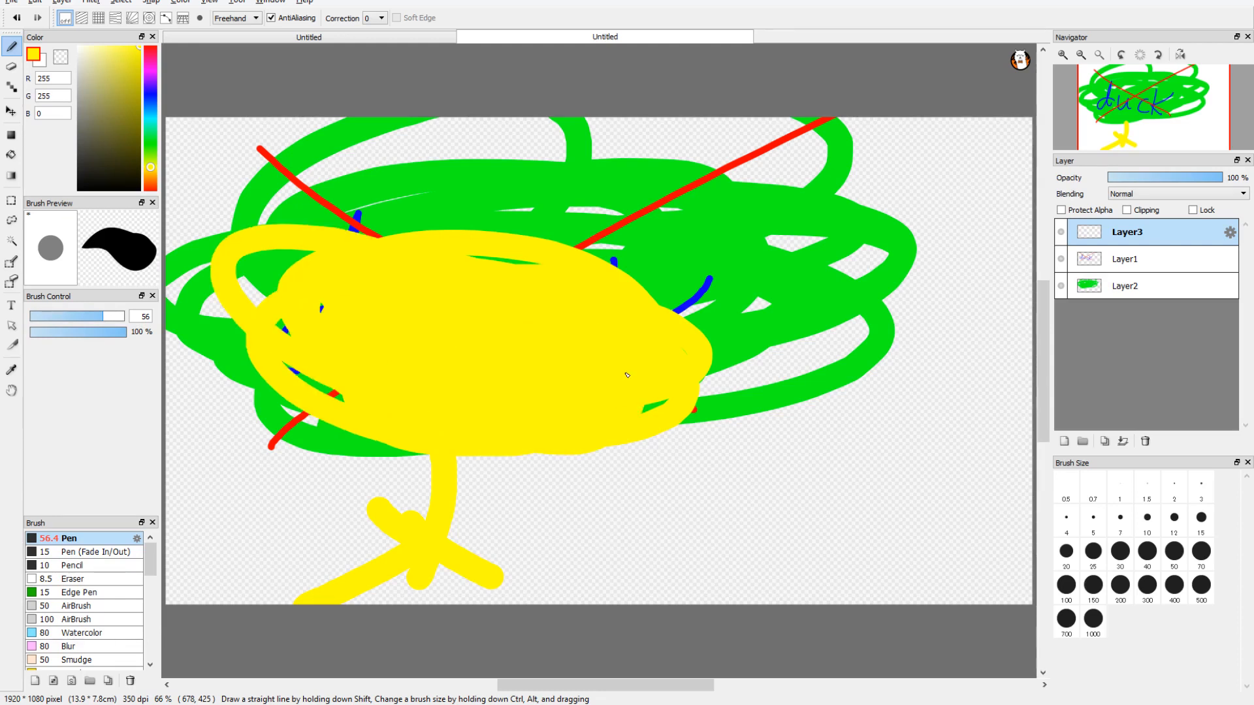
pyautogui.moveTo(627, 376)
pyautogui.mouseDown()
pyautogui.moveTo(553, 310)
pyautogui.moveTo(836, 180)
pyautogui.moveTo(758, 166)
pyautogui.mouseUp()
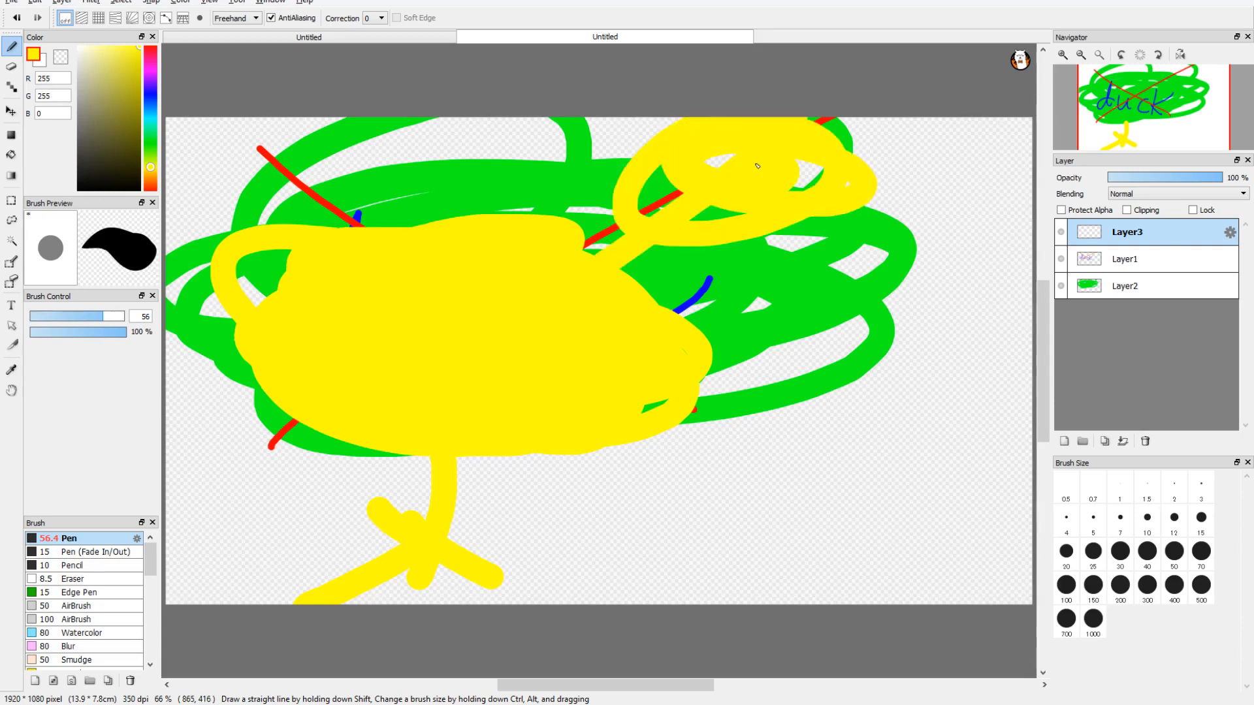
pyautogui.moveTo(757, 166)
pyautogui.mouseDown()
pyautogui.moveTo(975, 255)
pyautogui.moveTo(848, 237)
pyautogui.mouseUp()
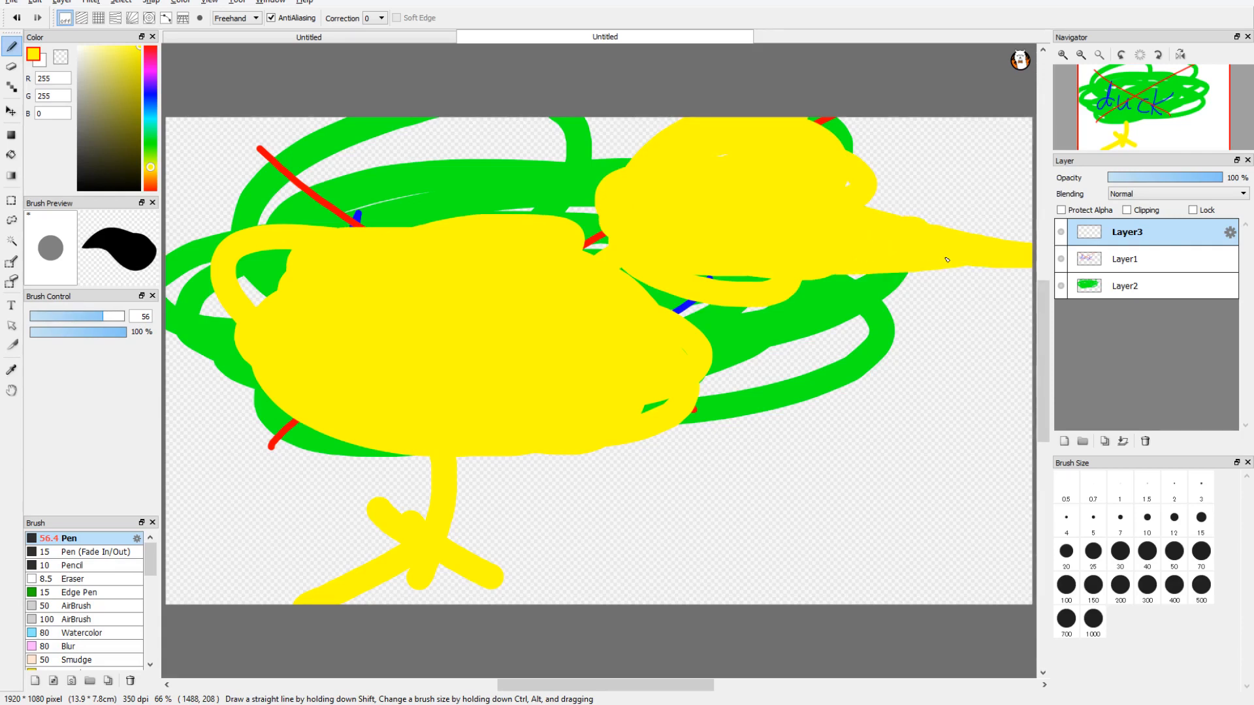
pyautogui.moveTo(947, 260); pyautogui.dragTo(819, 276)
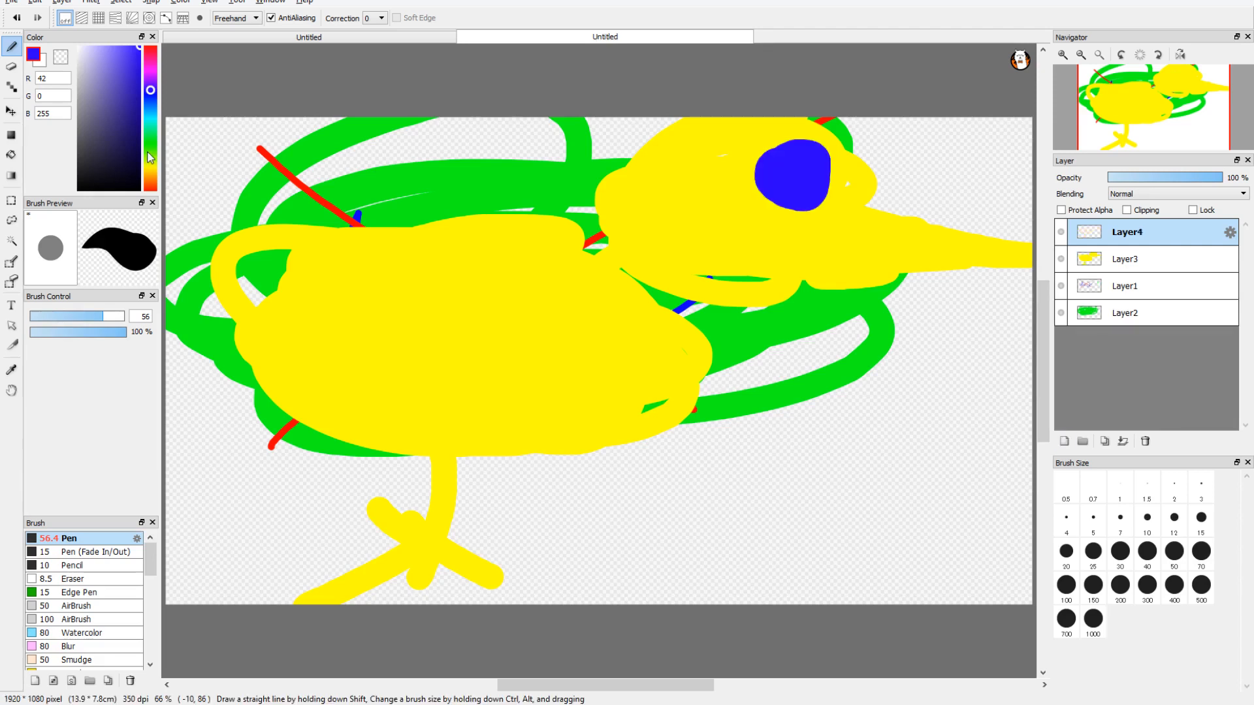
# Step: On a new layer, paint a round blue eye on the head, then detail the eye and beak in black with a 1.5 px pen
pyautogui.click(150, 151)
pyautogui.click(79, 189)
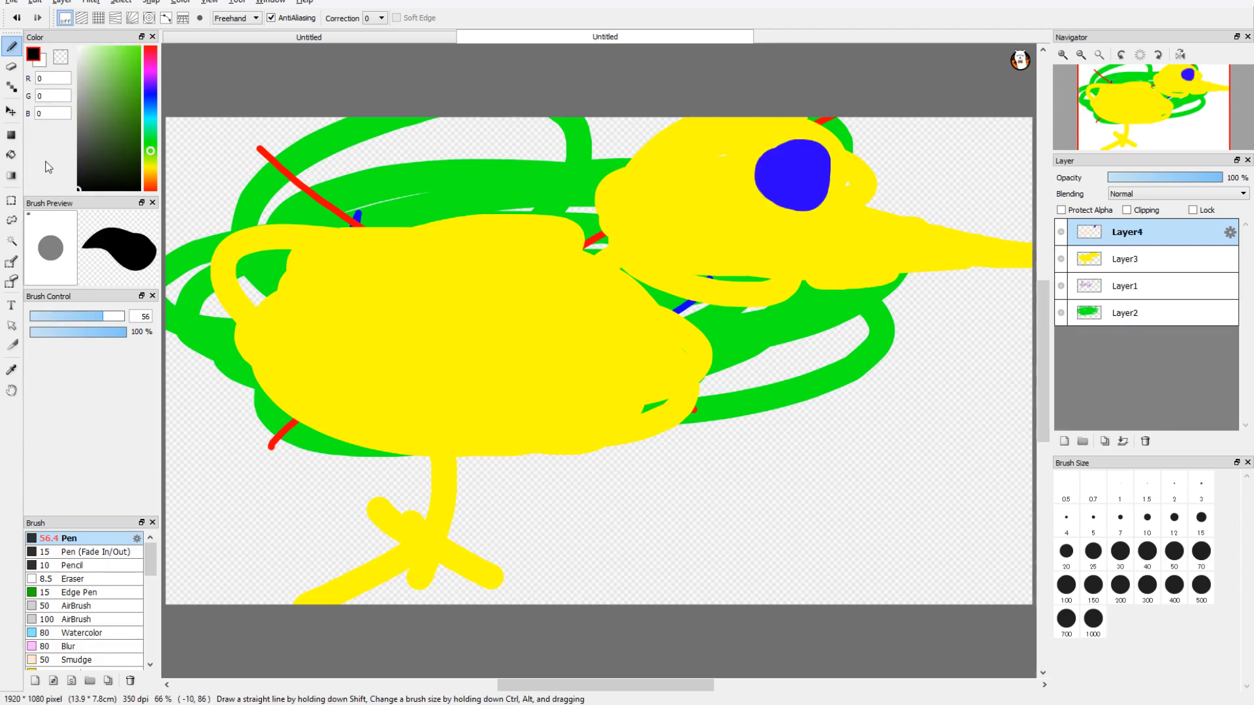
pyautogui.moveTo(756, 164); pyautogui.dragTo(781, 172)
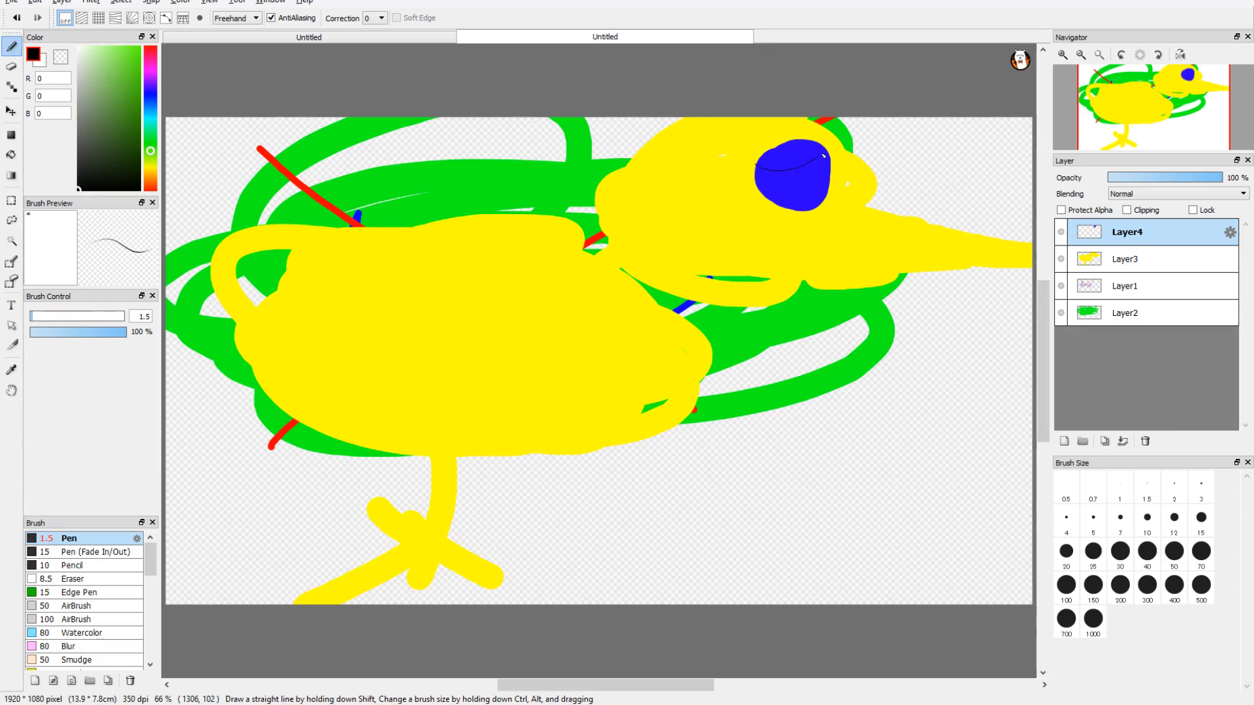
pyautogui.moveTo(824, 155); pyautogui.dragTo(824, 175)
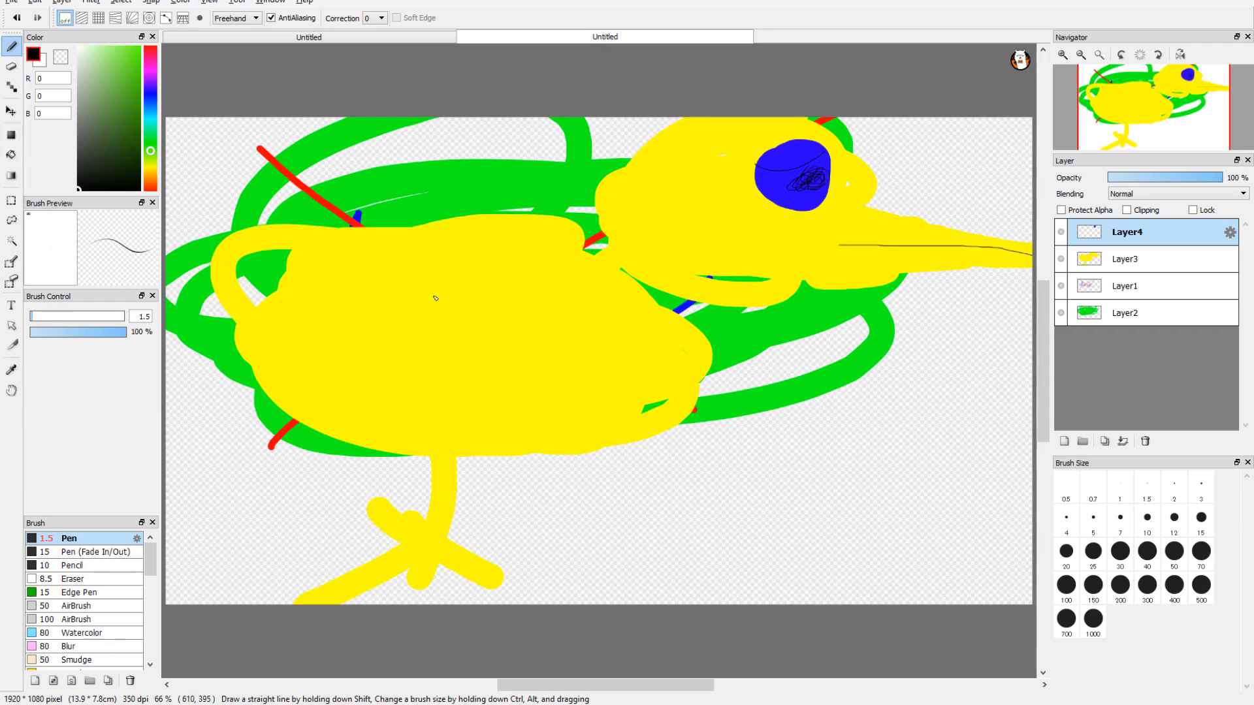
# Step: Draw a curly black wing outline on the duck's body and a thin second leg with a three-toed foot
pyautogui.moveTo(435, 298)
pyautogui.mouseDown()
pyautogui.moveTo(530, 419)
pyautogui.moveTo(451, 449)
pyautogui.moveTo(435, 298)
pyautogui.mouseUp()
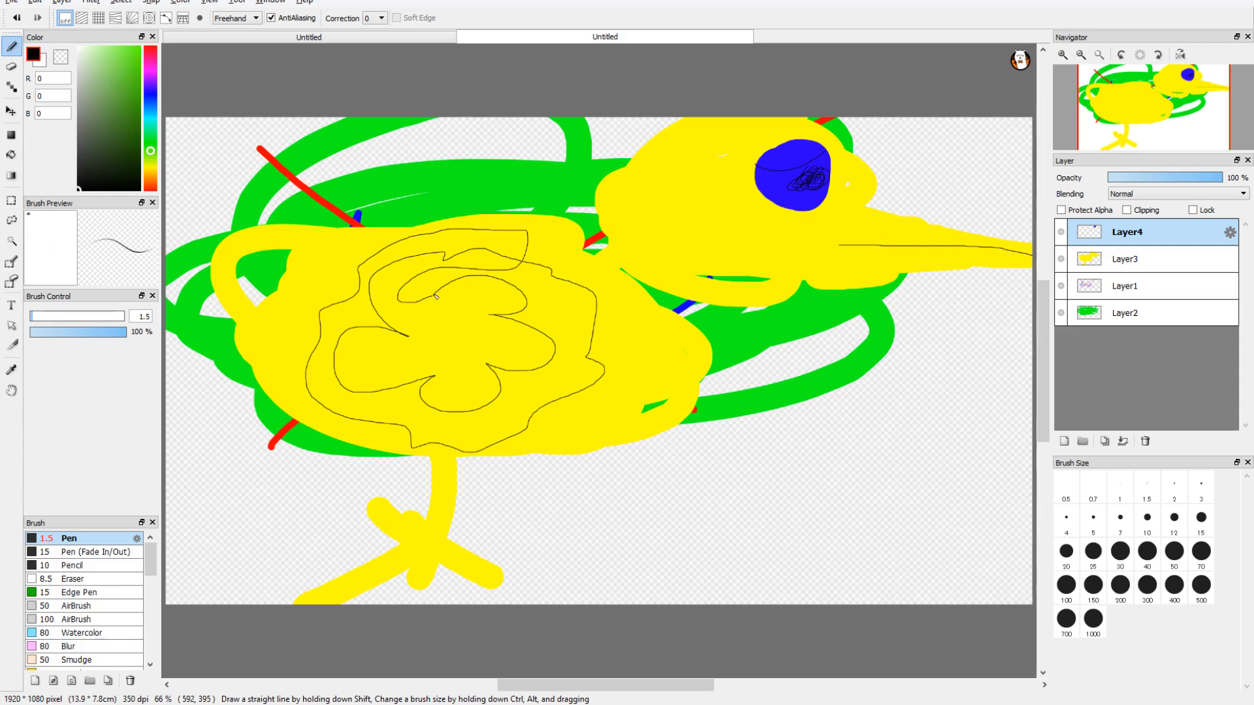
pyautogui.moveTo(573, 454); pyautogui.dragTo(587, 586)
pyautogui.moveTo(575, 535)
pyautogui.mouseDown()
pyautogui.moveTo(629, 569)
pyautogui.moveTo(516, 580)
pyautogui.mouseUp()
# Step: Add a layer and sketch a pair of beamed music notes in black below the beak
pyautogui.click(1064, 442)
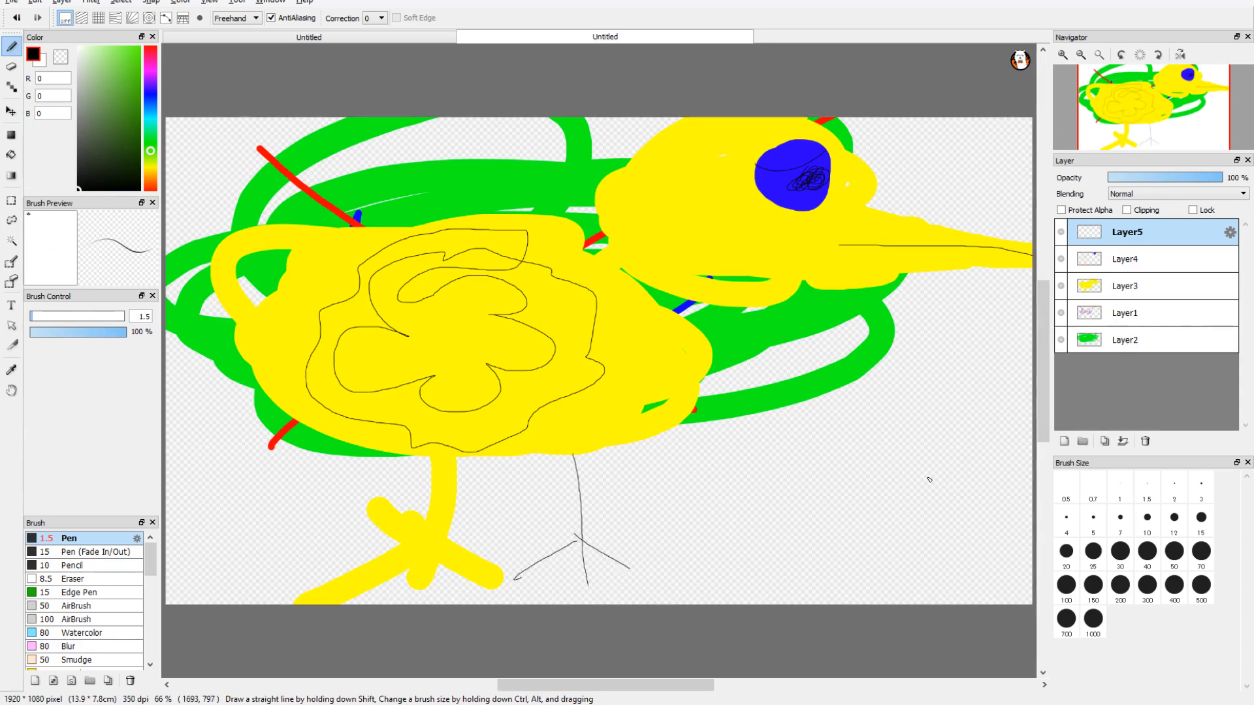
pyautogui.moveTo(928, 405); pyautogui.dragTo(933, 500)
pyautogui.moveTo(930, 403)
pyautogui.mouseDown()
pyautogui.moveTo(841, 426)
pyautogui.moveTo(831, 510)
pyautogui.mouseUp()
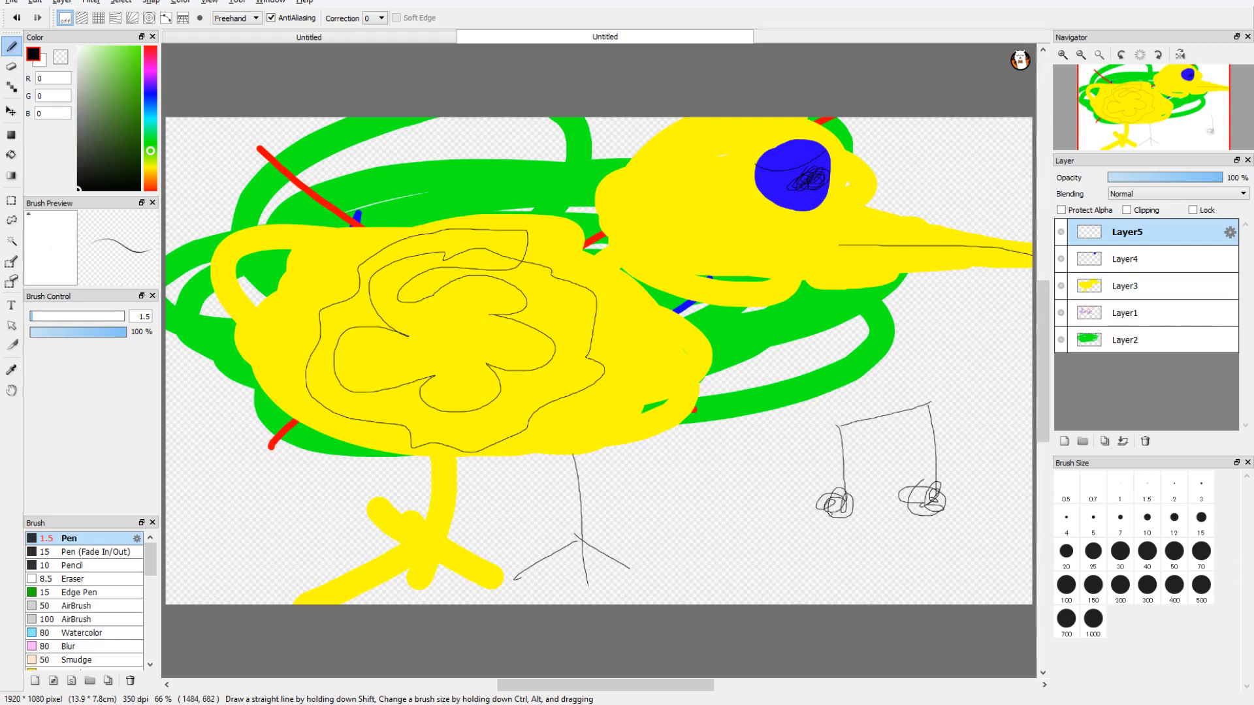
# Step: Add eight more layers and sketch a second pair of beamed music notes between the thin leg and the first pair
pyautogui.click(1064, 442)
pyautogui.click(1064, 441)
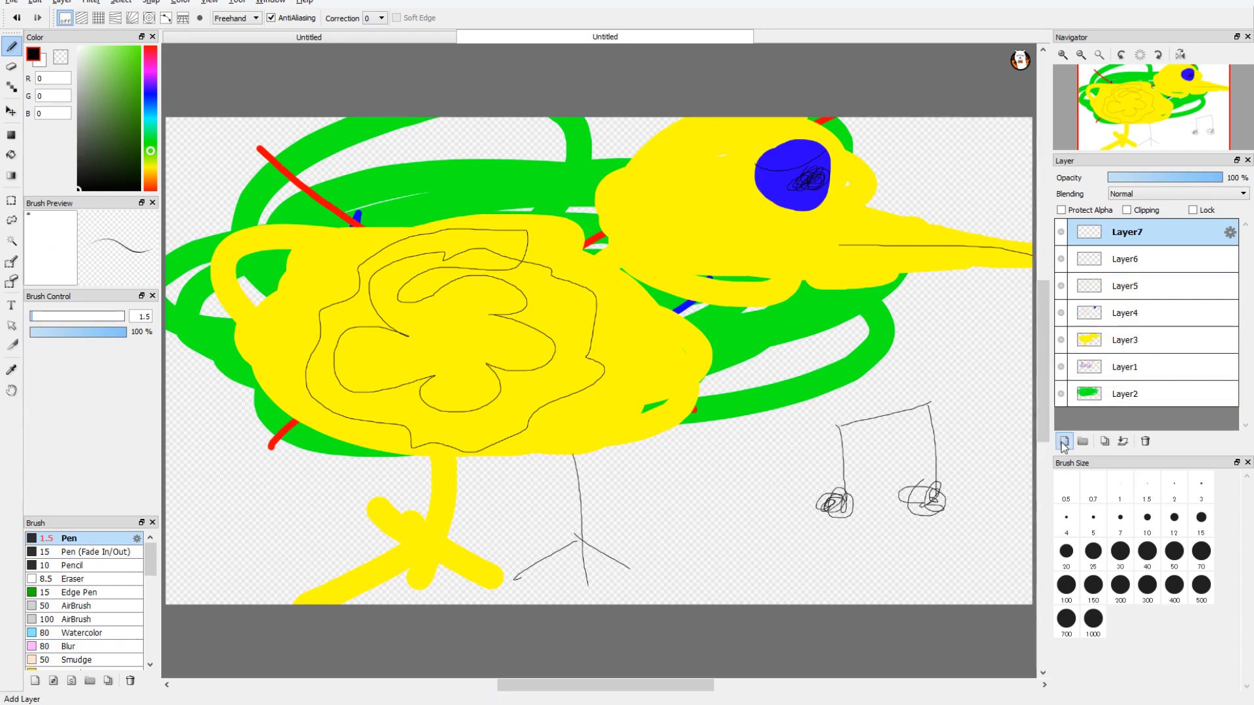
pyautogui.click(1064, 442)
pyautogui.click(1064, 442)
pyautogui.click(1064, 441)
pyautogui.click(1064, 442)
pyautogui.click(1064, 442)
pyautogui.click(1064, 441)
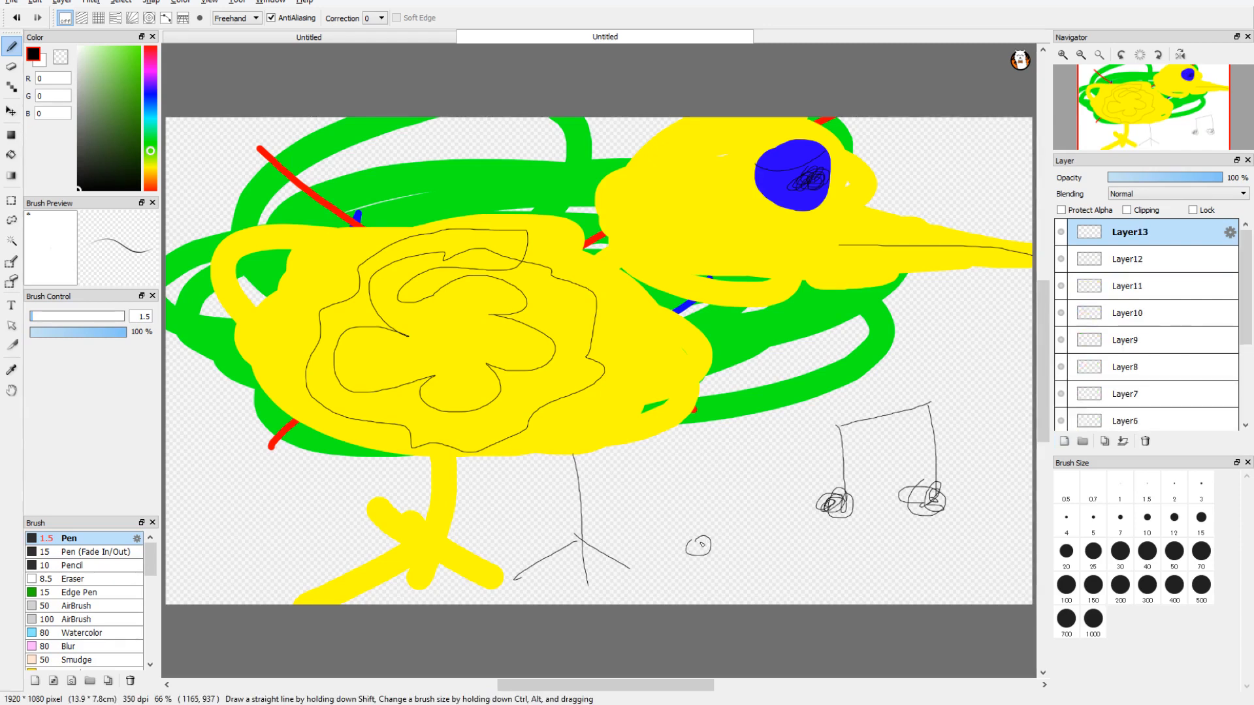
pyautogui.moveTo(694, 541)
pyautogui.mouseDown()
pyautogui.moveTo(711, 547)
pyautogui.moveTo(756, 469)
pyautogui.moveTo(776, 461)
pyautogui.moveTo(760, 546)
pyautogui.moveTo(770, 540)
pyautogui.mouseUp()
# Step: Add seven more layers, then on Layer18 sketch a third, sideways pair of music notes below the beak and a smiley on the head
pyautogui.click(1065, 441)
pyautogui.click(1064, 441)
pyautogui.click(1065, 441)
pyautogui.click(1064, 441)
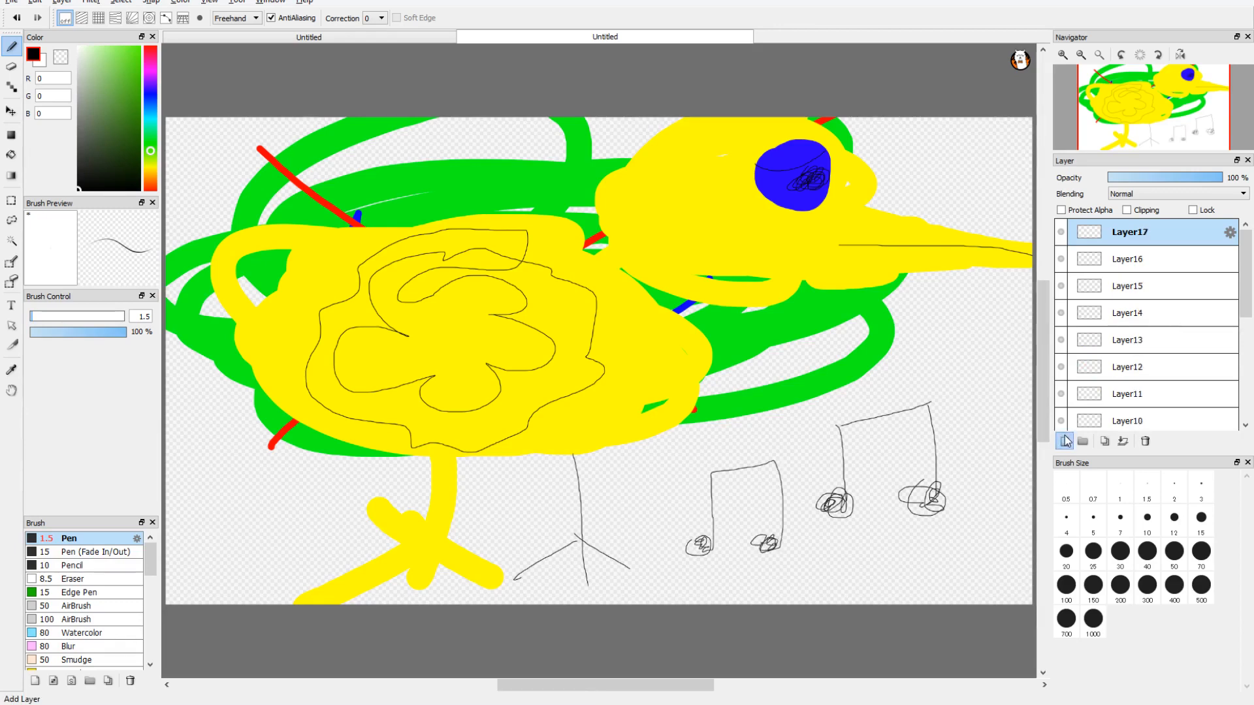
pyautogui.click(1064, 440)
pyautogui.click(1064, 441)
pyautogui.click(1064, 441)
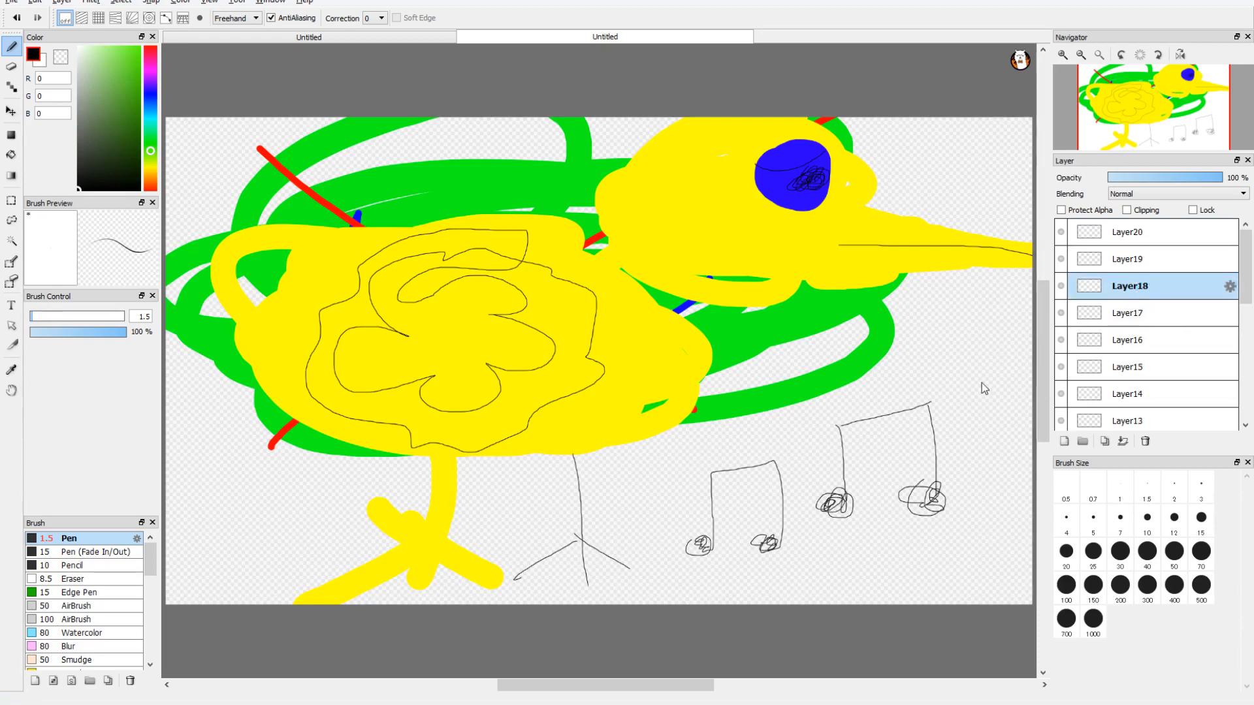
pyautogui.moveTo(942, 386)
pyautogui.mouseDown()
pyautogui.moveTo(1011, 386)
pyautogui.moveTo(1008, 319)
pyautogui.moveTo(950, 318)
pyautogui.mouseUp()
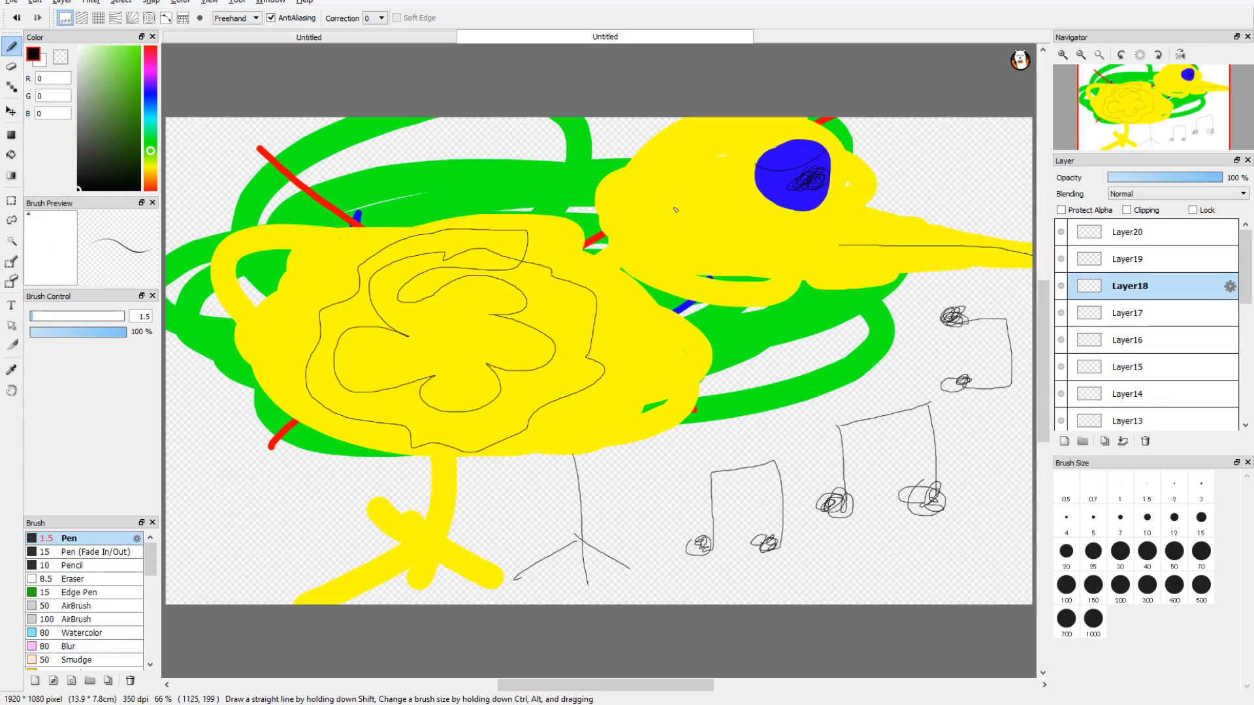
pyautogui.moveTo(674, 206)
pyautogui.mouseDown()
pyautogui.moveTo(720, 193)
pyautogui.moveTo(686, 192)
pyautogui.moveTo(705, 189)
pyautogui.mouseUp()
# Step: Rearrange the upper layers in the stack and add three new layers directly above Layer17
pyautogui.moveTo(1160, 285); pyautogui.dragTo(1164, 353)
pyautogui.click(1156, 286)
pyautogui.click(1065, 443)
pyautogui.click(1065, 442)
# Step: Add a long run of new layers above Layer23 up to Layer65, and delete Layer65 and Layer64
pyautogui.click(1065, 442)
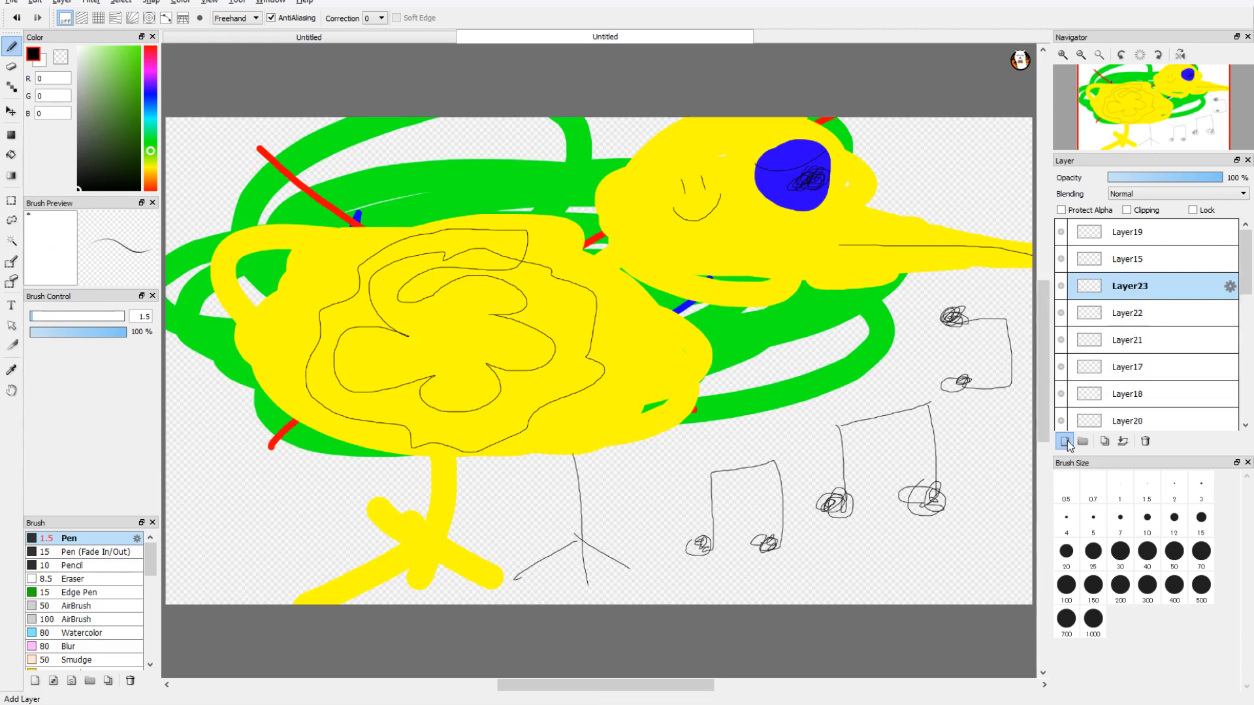
pyautogui.click(1065, 442)
pyautogui.click(1066, 442)
pyautogui.click(1066, 442)
pyautogui.click(1066, 442)
pyautogui.click(1066, 442)
pyautogui.click(1065, 442)
pyautogui.click(1065, 442)
pyautogui.click(1065, 443)
pyautogui.click(1066, 442)
pyautogui.click(1066, 442)
pyautogui.click(1065, 442)
pyautogui.click(1065, 442)
pyautogui.click(1066, 442)
pyautogui.click(1066, 443)
pyautogui.click(1065, 442)
pyautogui.click(1065, 442)
pyautogui.click(1066, 442)
pyautogui.click(1066, 442)
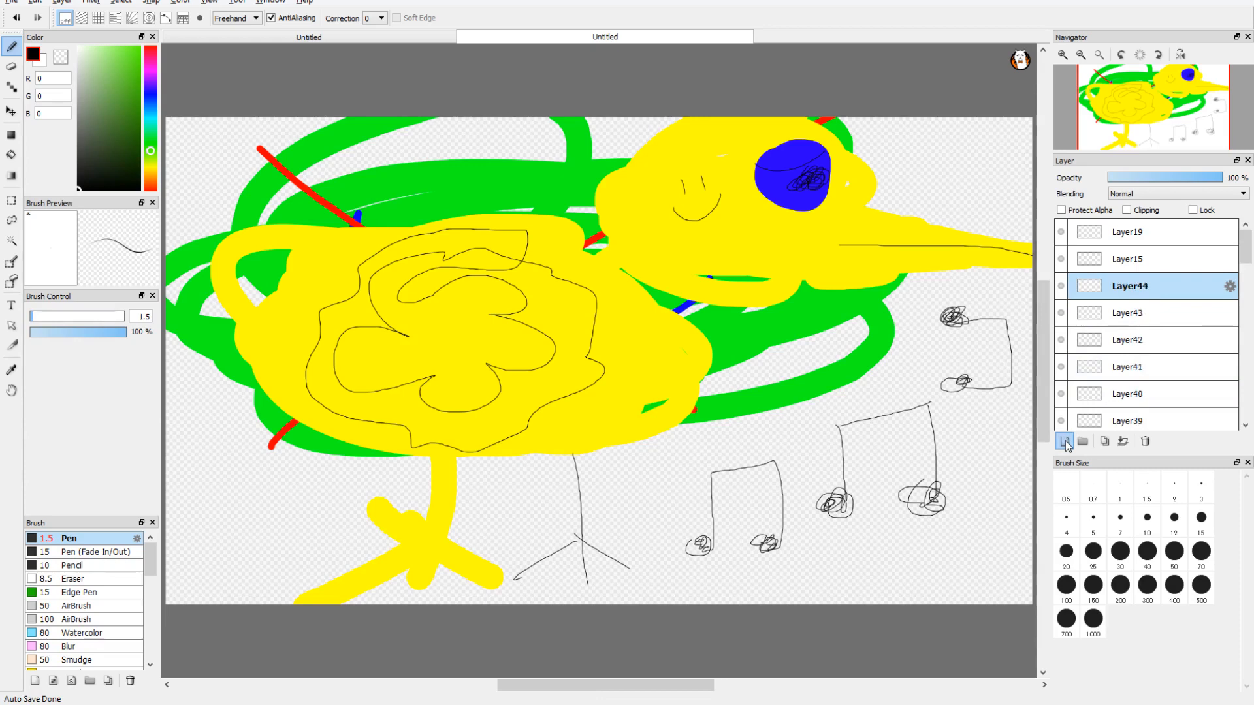
pyautogui.click(1066, 442)
pyautogui.click(1065, 442)
pyautogui.click(1065, 442)
pyautogui.click(1066, 443)
pyautogui.click(1066, 443)
pyautogui.click(1066, 442)
pyautogui.click(1065, 442)
pyautogui.click(1065, 442)
pyautogui.click(1065, 443)
pyautogui.click(1066, 442)
pyautogui.click(1065, 442)
pyautogui.click(1065, 443)
pyautogui.click(1066, 442)
pyautogui.click(1066, 443)
pyautogui.click(1066, 442)
pyautogui.click(1065, 442)
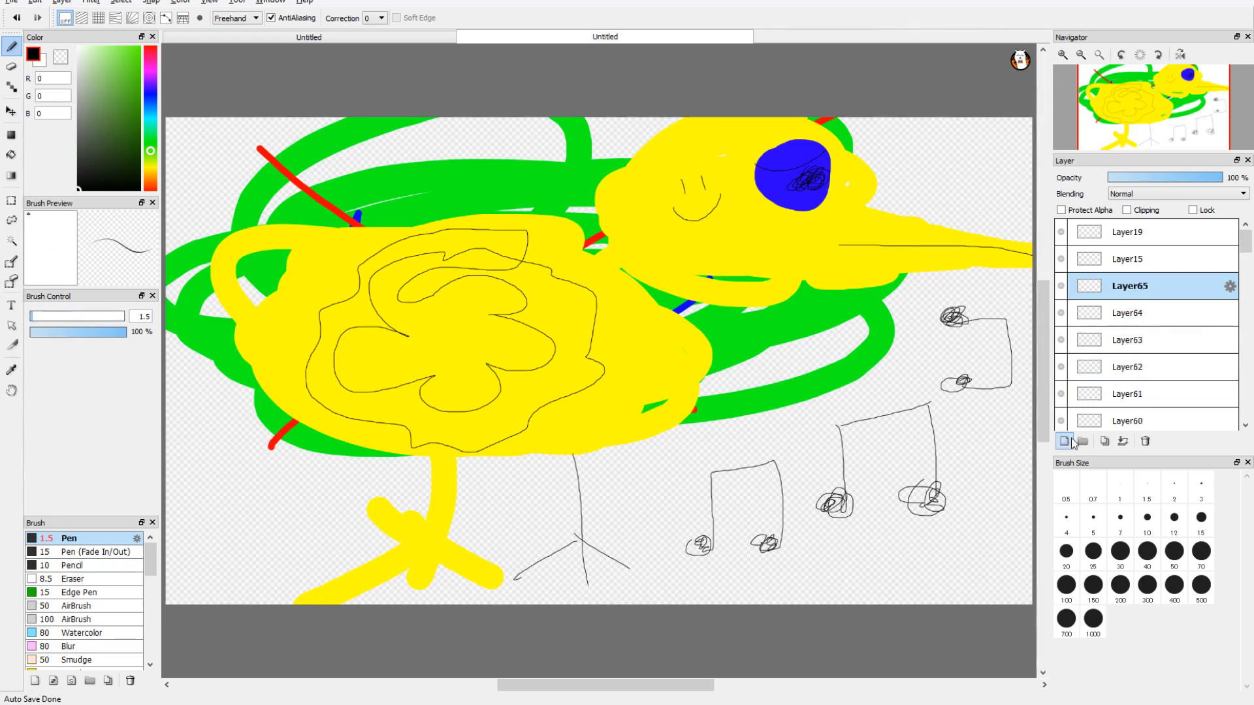
pyautogui.keyDown('ctrl'); pyautogui.click(1139, 312); pyautogui.keyUp('ctrl')
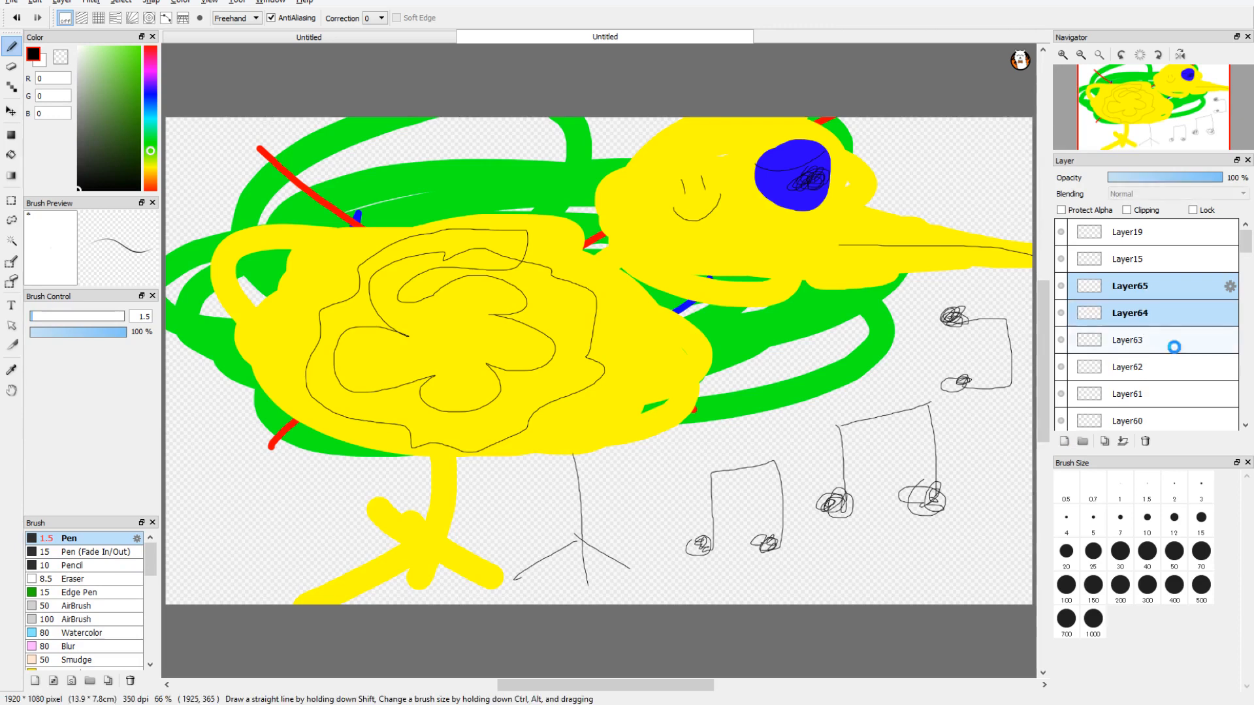
pyautogui.click(1145, 442)
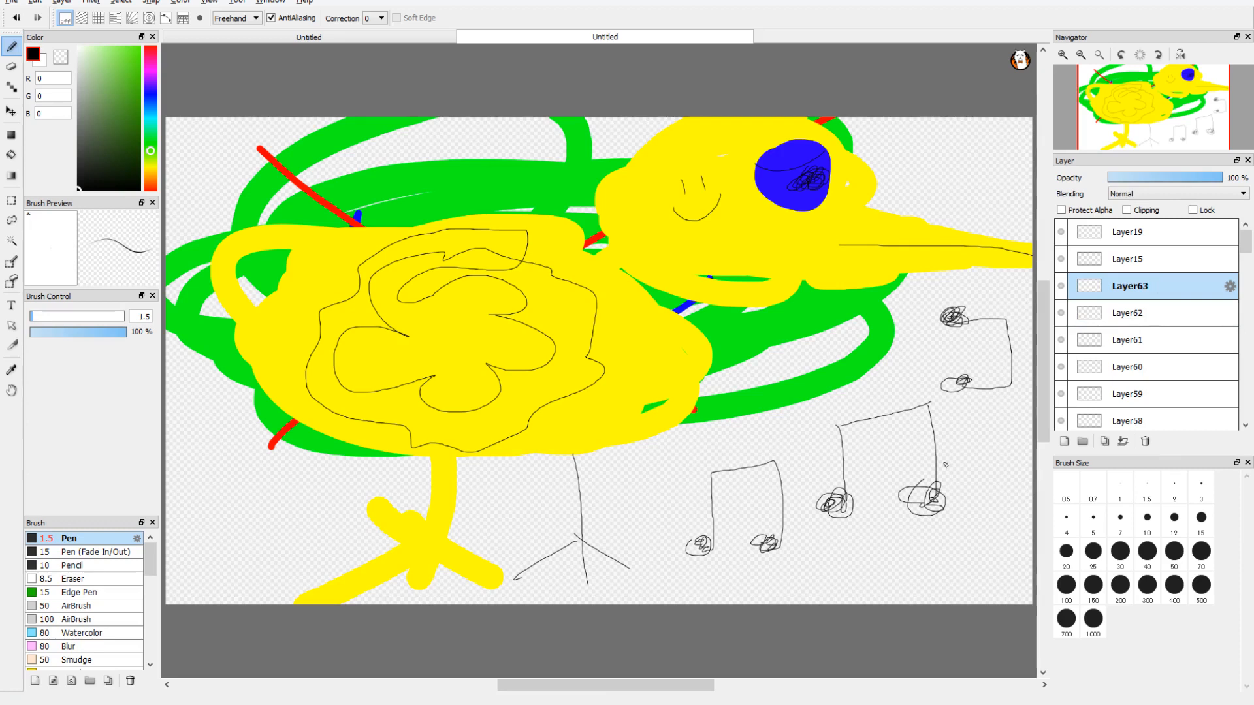
# Step: On Layer63, sketch two more pairs of music notes under the duck's body and doodle a black line with rough boxes around the body
pyautogui.moveTo(522, 507)
pyautogui.mouseDown()
pyautogui.moveTo(496, 512)
pyautogui.moveTo(510, 516)
pyautogui.moveTo(578, 452)
pyautogui.moveTo(594, 516)
pyautogui.mouseUp()
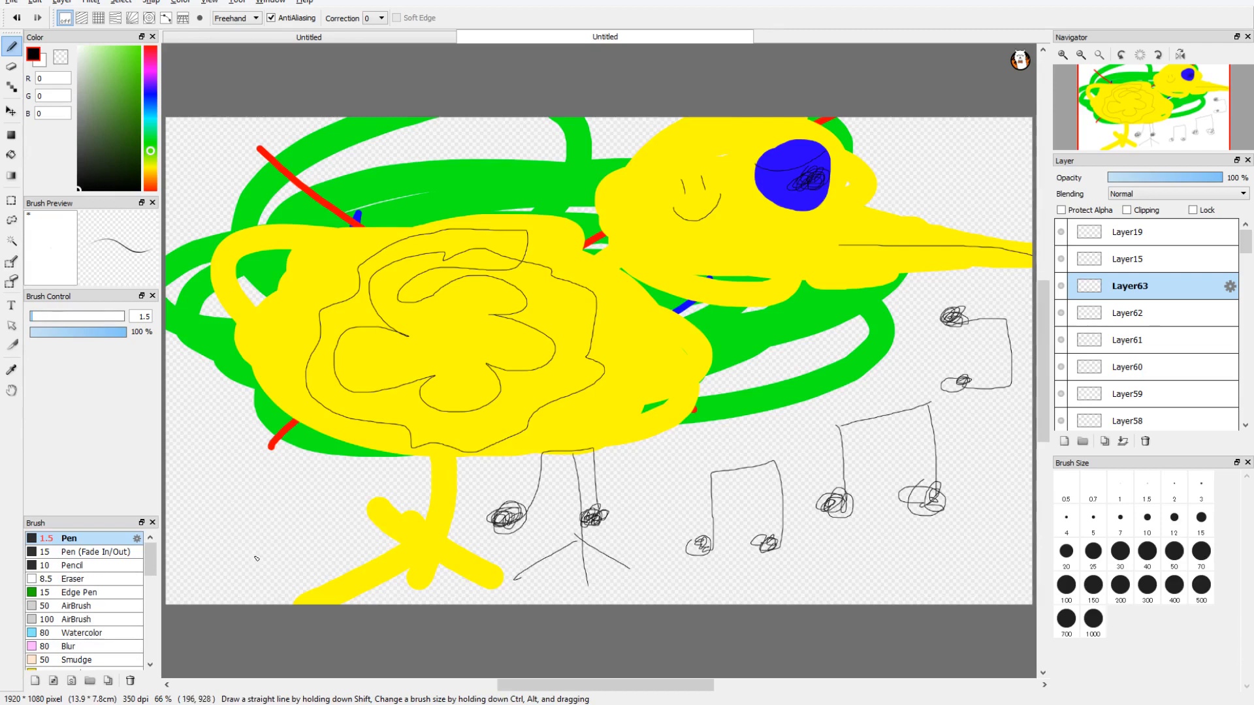
pyautogui.moveTo(261, 511)
pyautogui.mouseDown()
pyautogui.moveTo(288, 504)
pyautogui.moveTo(313, 461)
pyautogui.moveTo(388, 471)
pyautogui.moveTo(353, 522)
pyautogui.moveTo(337, 516)
pyautogui.moveTo(358, 528)
pyautogui.moveTo(344, 542)
pyautogui.moveTo(337, 531)
pyautogui.mouseUp()
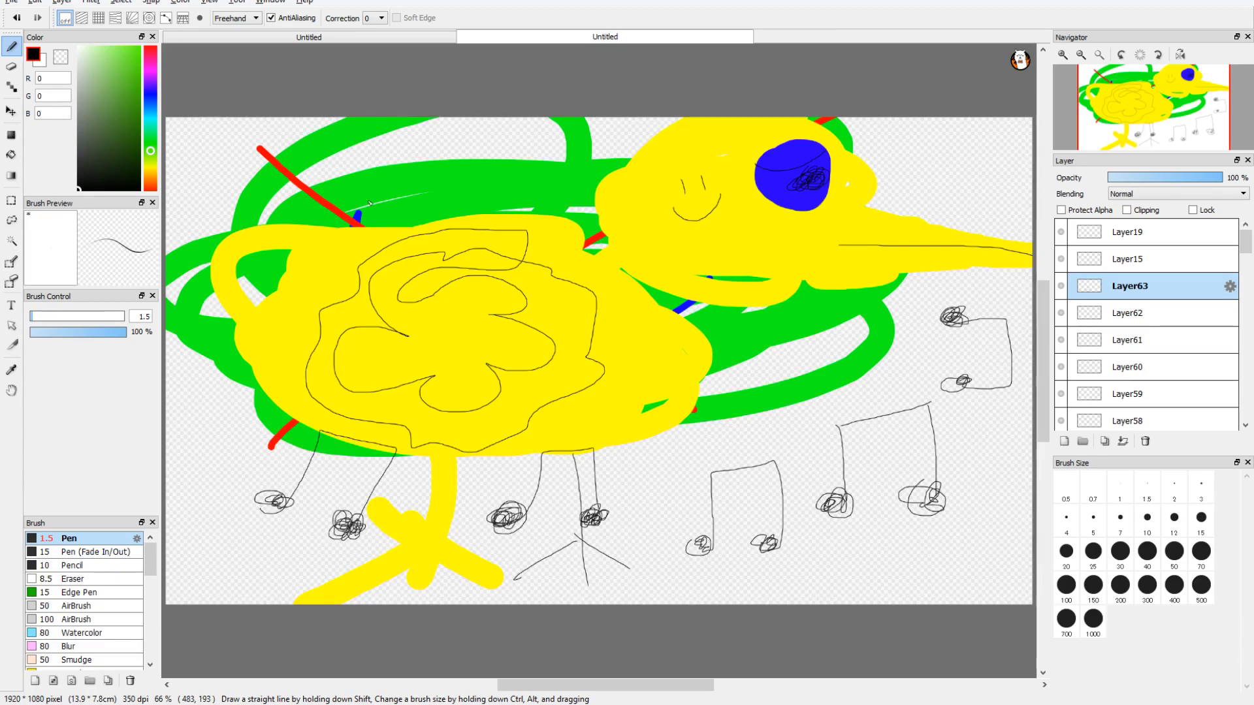
pyautogui.moveTo(260, 148)
pyautogui.mouseDown()
pyautogui.moveTo(481, 159)
pyautogui.moveTo(554, 144)
pyautogui.moveTo(557, 200)
pyautogui.moveTo(441, 196)
pyautogui.mouseUp()
pyautogui.moveTo(448, 136)
pyautogui.mouseDown()
pyautogui.moveTo(444, 200)
pyautogui.moveTo(677, 120)
pyautogui.moveTo(659, 244)
pyautogui.mouseUp()
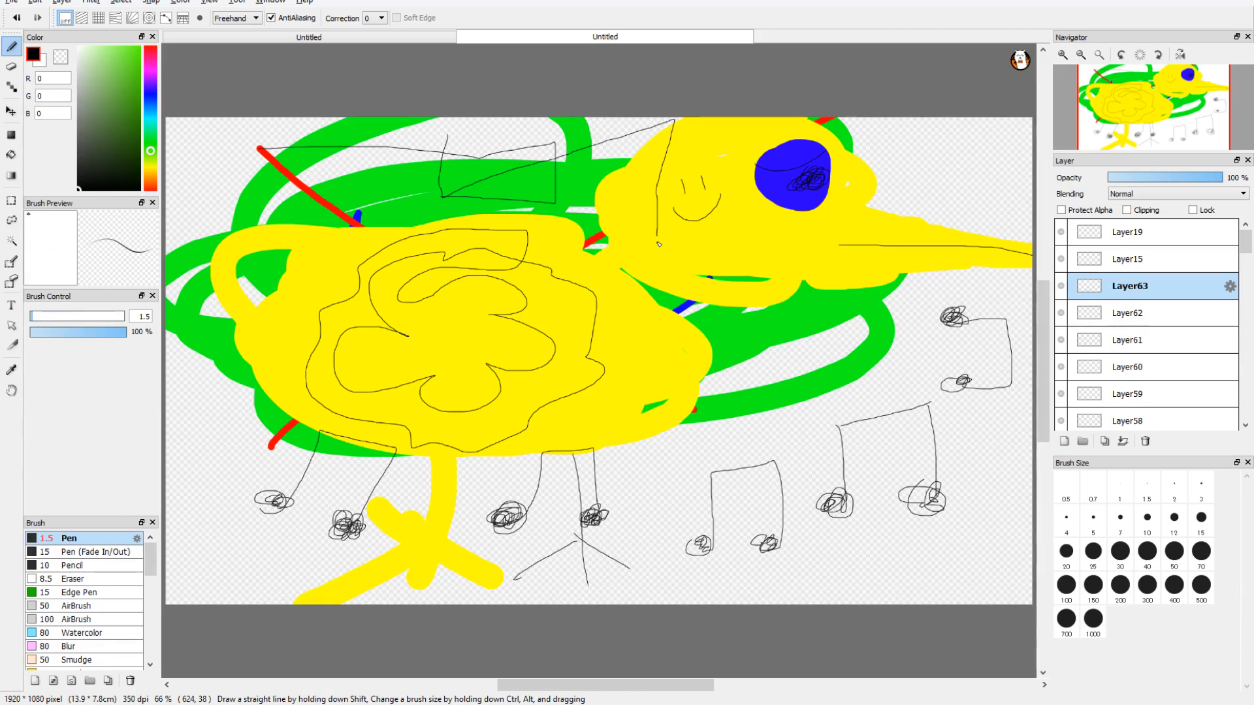
# Step: Shuffle the upper and middle layers of the stack, moving Layer57 to the top above Layer15
pyautogui.click(1134, 305)
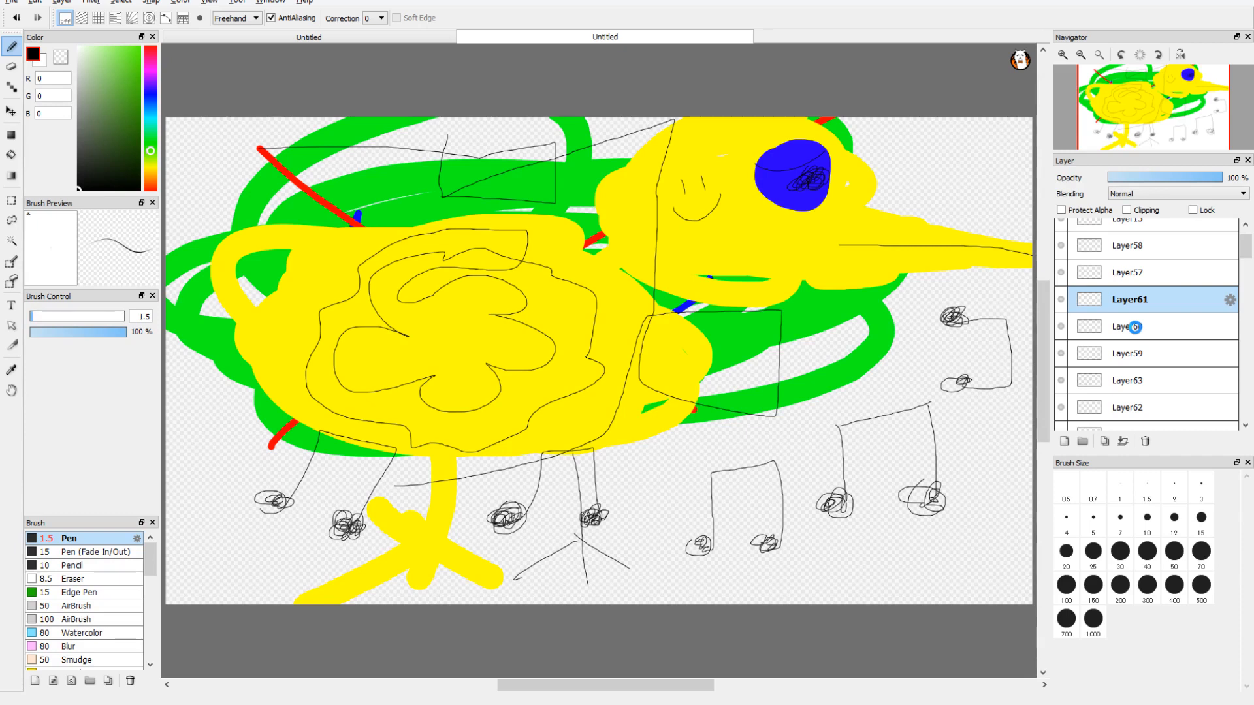
pyautogui.moveTo(1159, 298); pyautogui.dragTo(1160, 366)
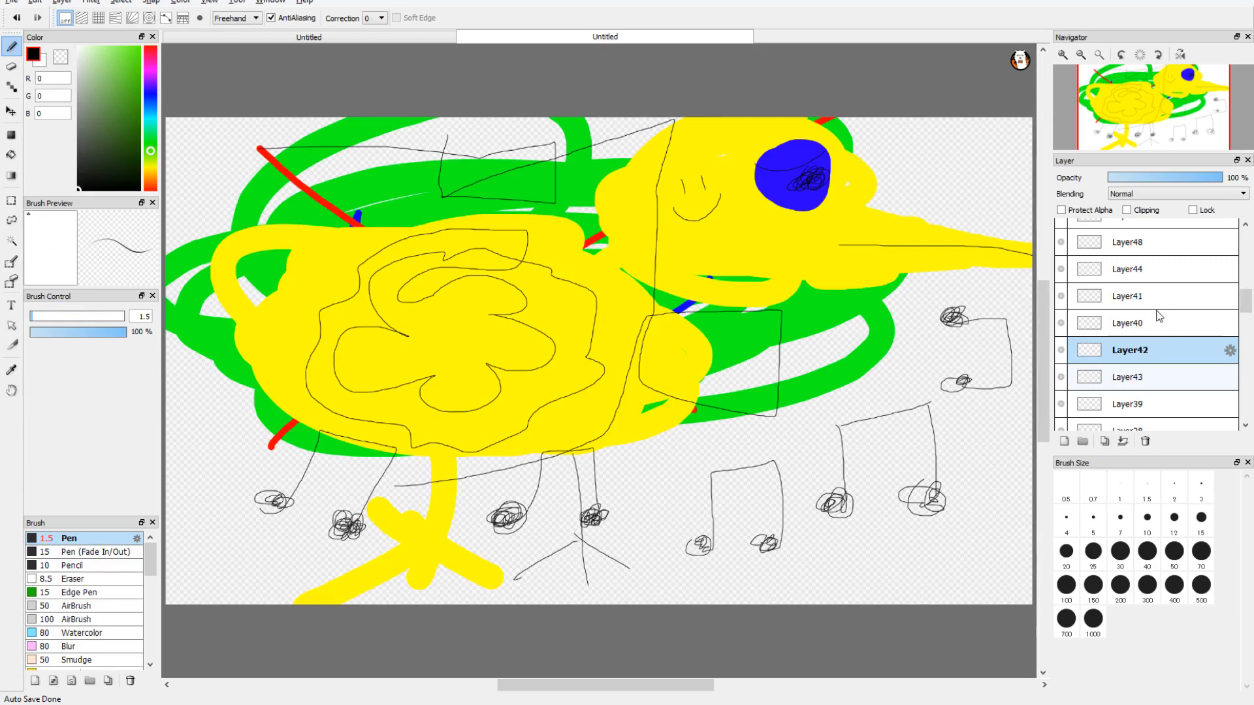
pyautogui.moveTo(1151, 315); pyautogui.dragTo(1145, 353)
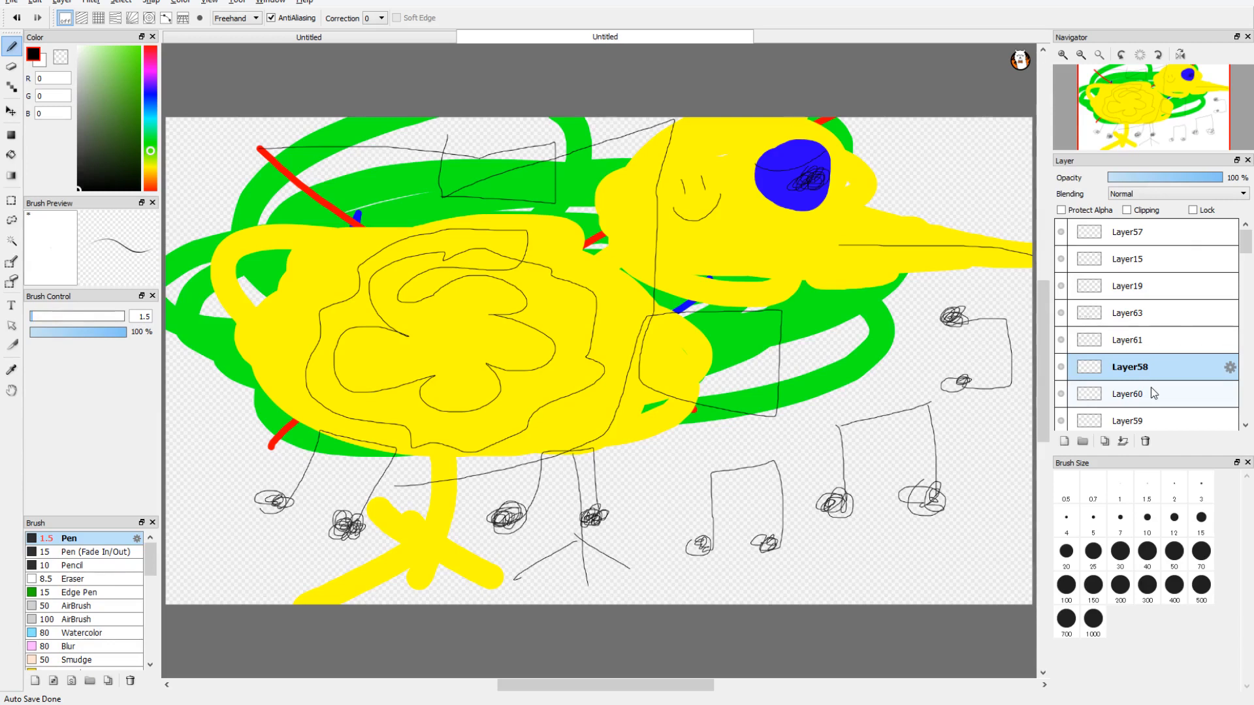
# Step: On Layer36, draw black boxes and loops around the head and beak, plus a tilted box below the chest
pyautogui.moveTo(840, 246); pyautogui.dragTo(844, 381)
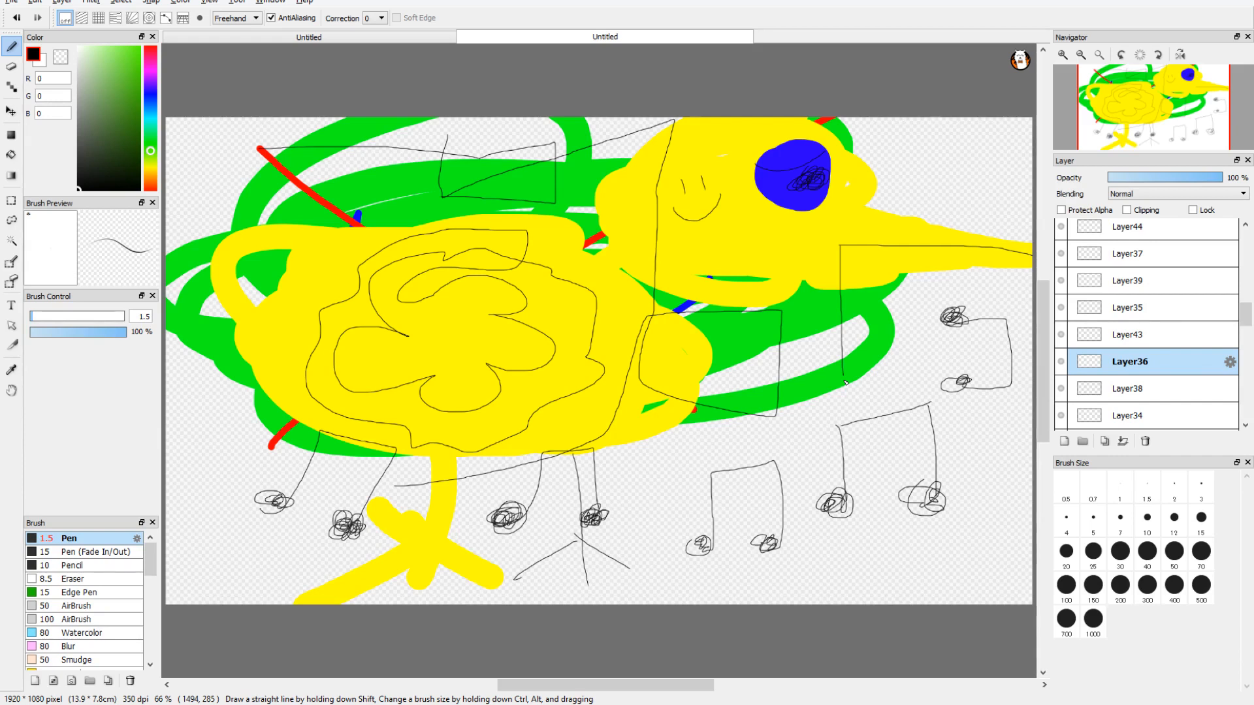
pyautogui.moveTo(845, 382)
pyautogui.mouseDown()
pyautogui.moveTo(966, 195)
pyautogui.moveTo(990, 183)
pyautogui.mouseUp()
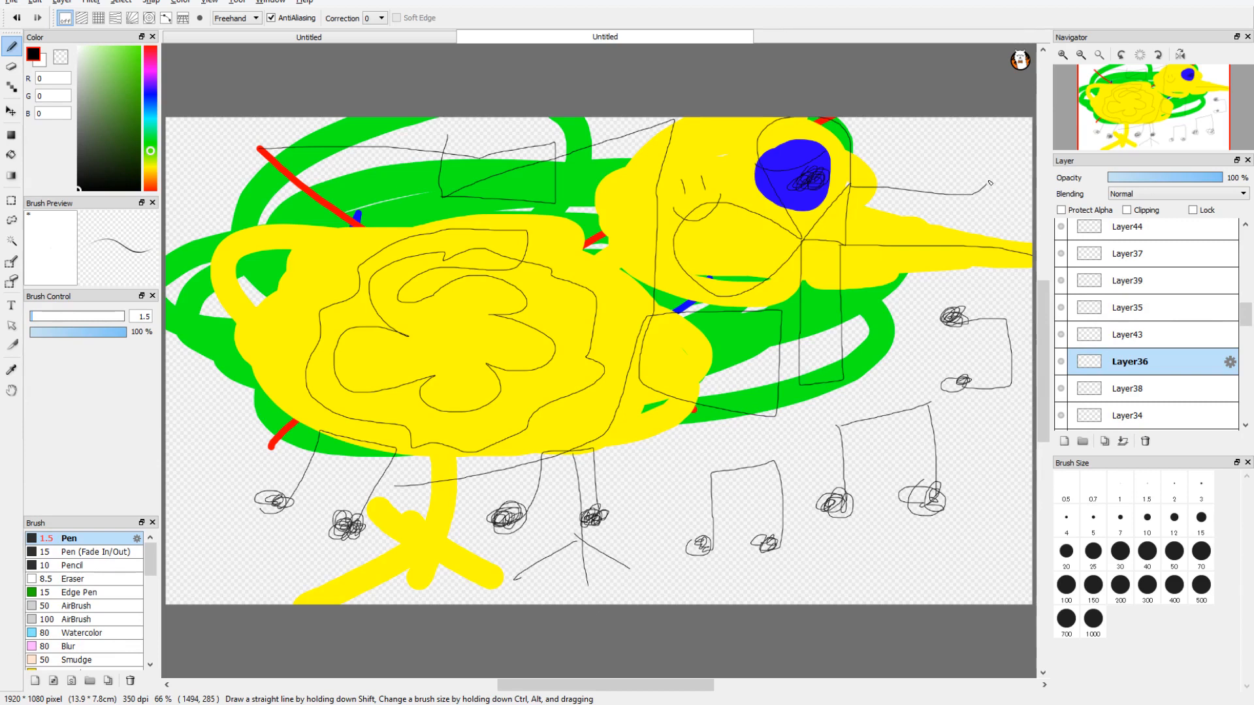
pyautogui.moveTo(991, 183); pyautogui.dragTo(745, 203)
pyautogui.moveTo(703, 408); pyautogui.dragTo(707, 407)
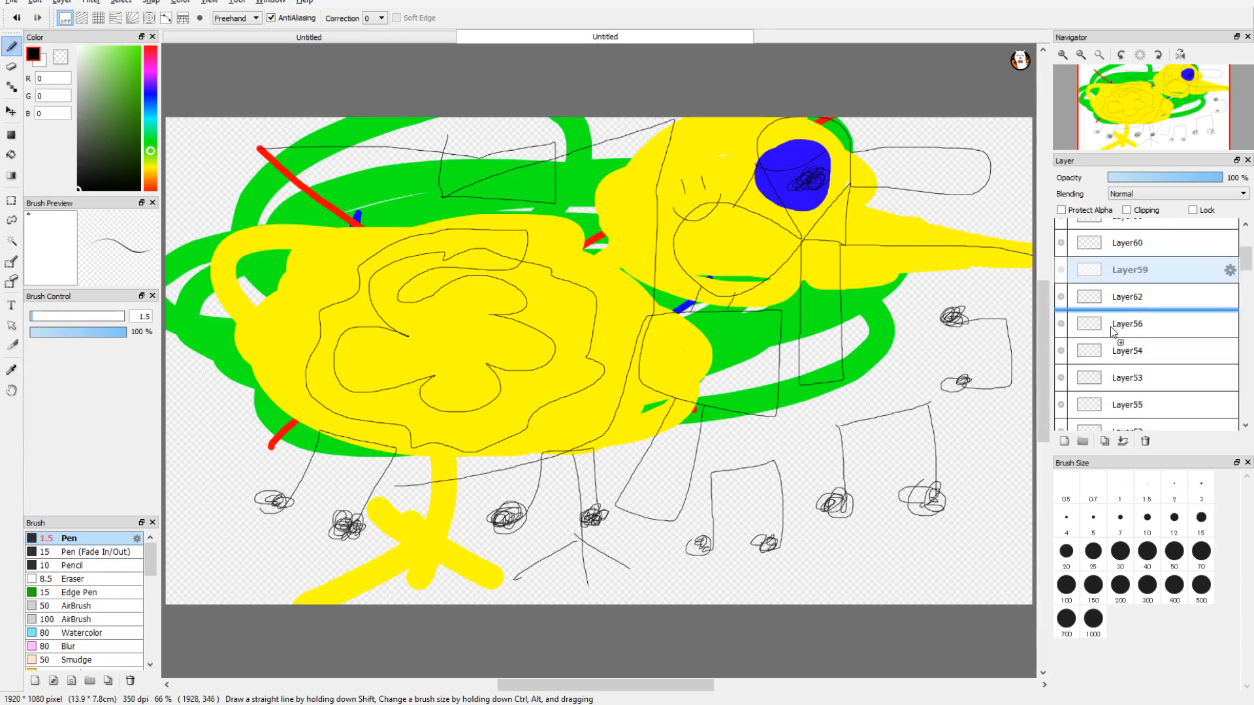
# Step: Rearrange the layers so Layer28 sits directly above Layer2, and draw a looping black curve on it around the notes below the beak
pyautogui.click(1120, 346)
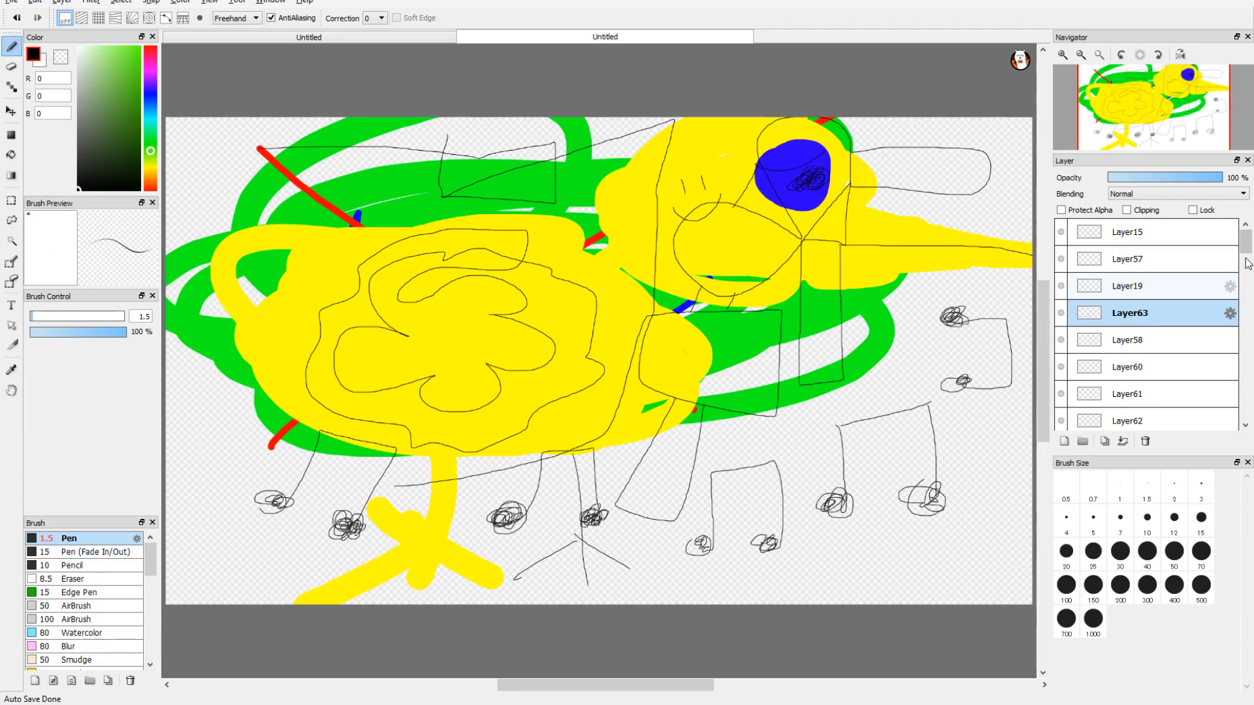
pyautogui.scroll(-5, 1249, 264)
pyautogui.click(1151, 386)
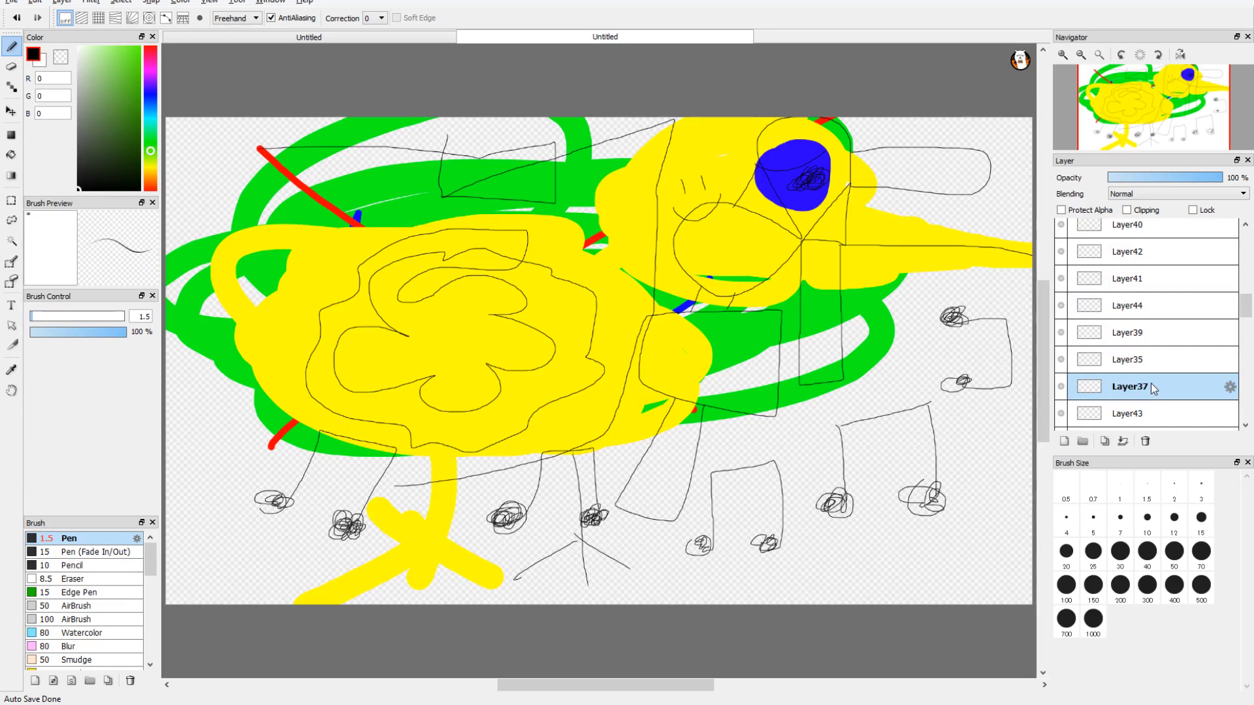
pyautogui.moveTo(1151, 386)
pyautogui.mouseDown()
pyautogui.moveTo(1147, 316)
pyautogui.moveTo(1170, 386)
pyautogui.mouseUp()
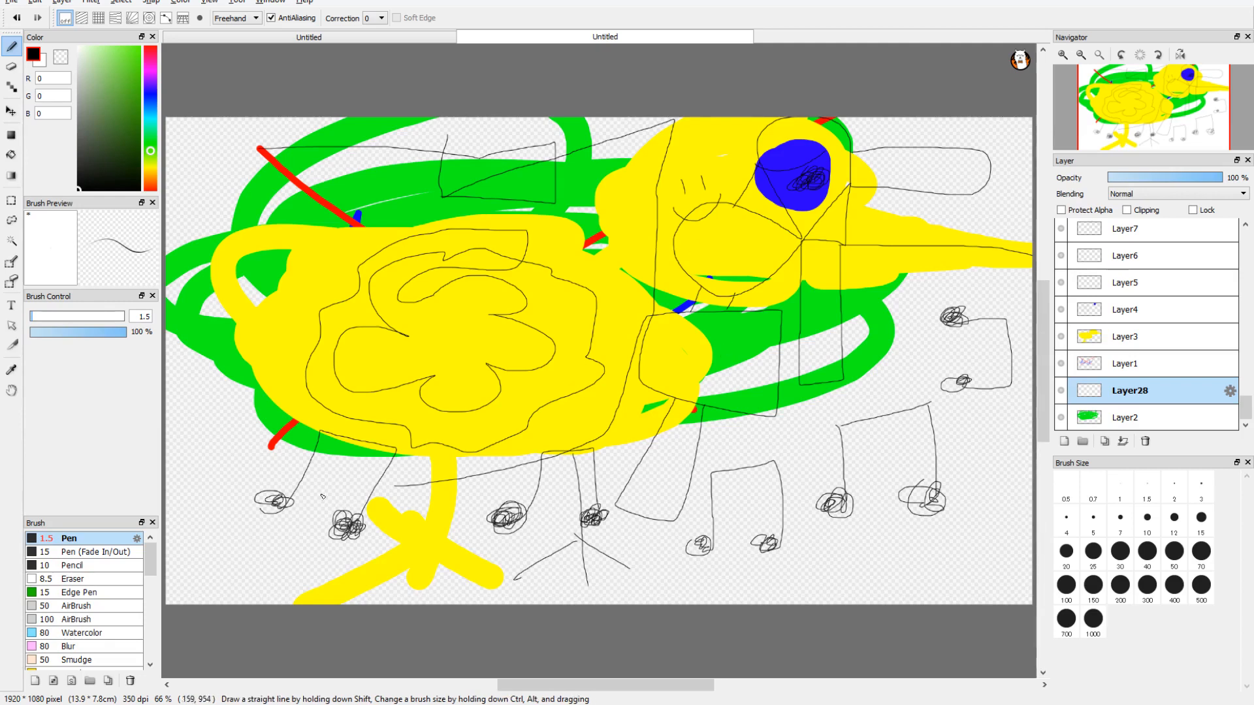
pyautogui.moveTo(907, 372)
pyautogui.mouseDown()
pyautogui.moveTo(955, 539)
pyautogui.moveTo(771, 433)
pyautogui.mouseUp()
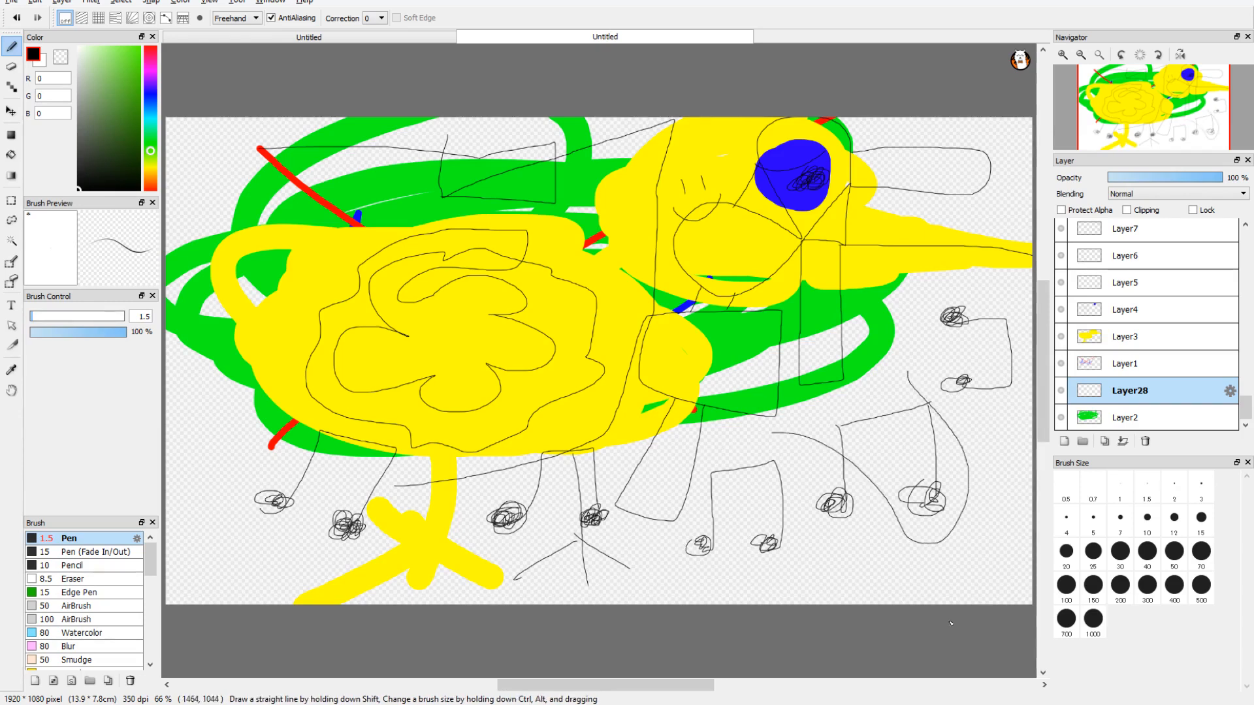
# Step: Set the pen size to 100 and shift the color hue to purple
pyautogui.click(1066, 584)
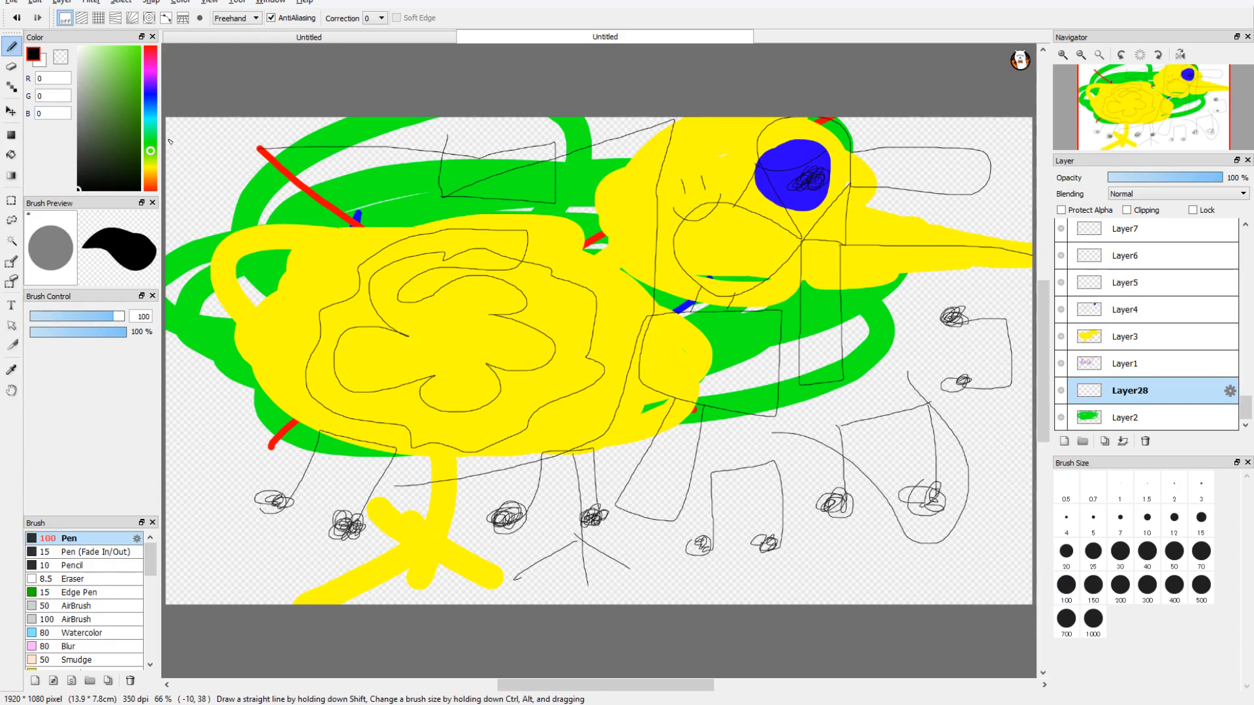
pyautogui.moveTo(150, 154); pyautogui.dragTo(150, 76)
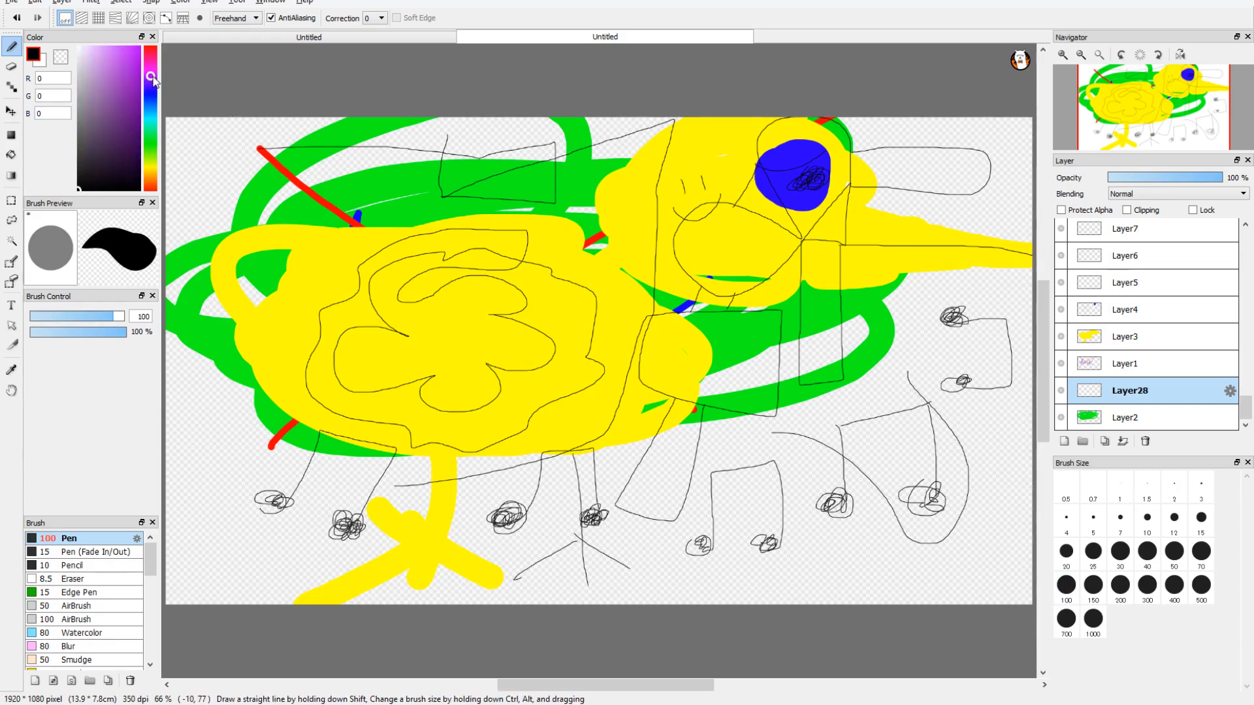
pyautogui.moveTo(1246, 408); pyautogui.dragTo(1246, 241)
pyautogui.click(1170, 231)
pyautogui.moveTo(566, 186)
pyautogui.mouseDown()
pyautogui.moveTo(522, 159)
pyautogui.moveTo(463, 210)
pyautogui.moveTo(513, 225)
pyautogui.mouseUp()
pyautogui.click(46, 2)
pyautogui.click(55, 16)
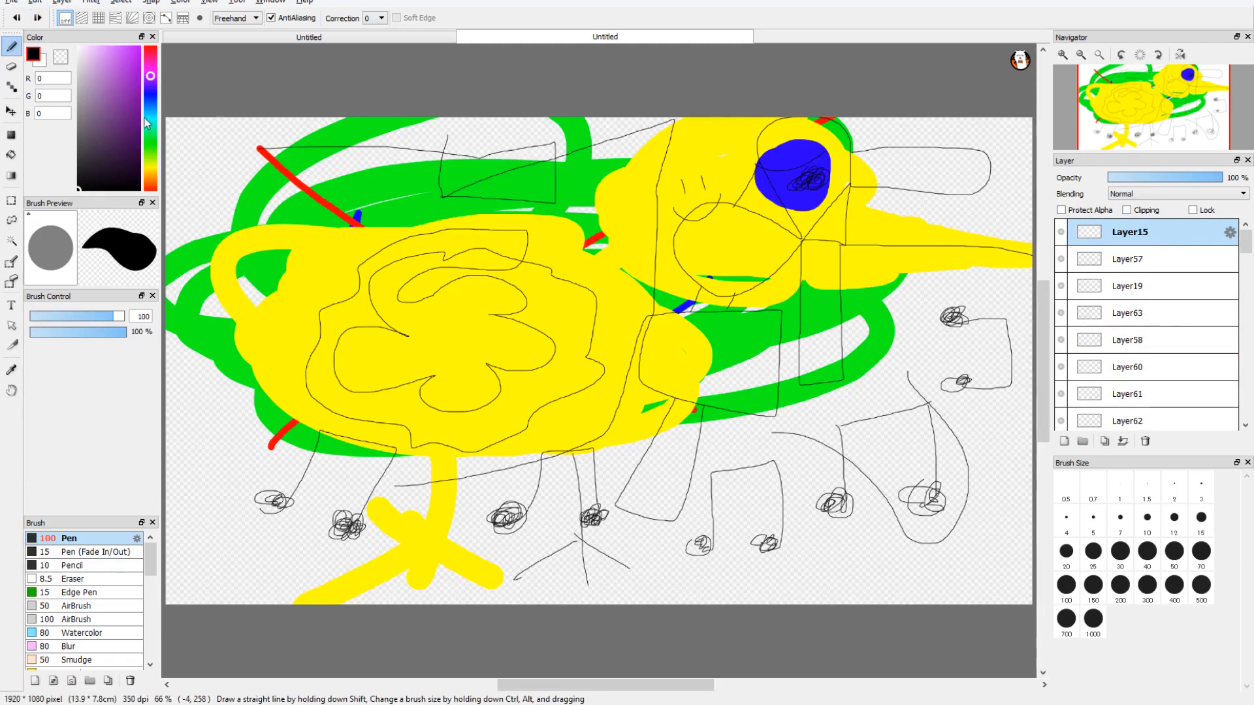
# Step: Set the pen color to bright purple (191, 0, 255), try a thick stroke over the upper body on Layer15, and undo it
pyautogui.click(140, 46)
pyautogui.moveTo(219, 125)
pyautogui.mouseDown()
pyautogui.moveTo(271, 168)
pyautogui.moveTo(325, 274)
pyautogui.moveTo(376, 307)
pyautogui.mouseUp()
pyautogui.click(32, 22)
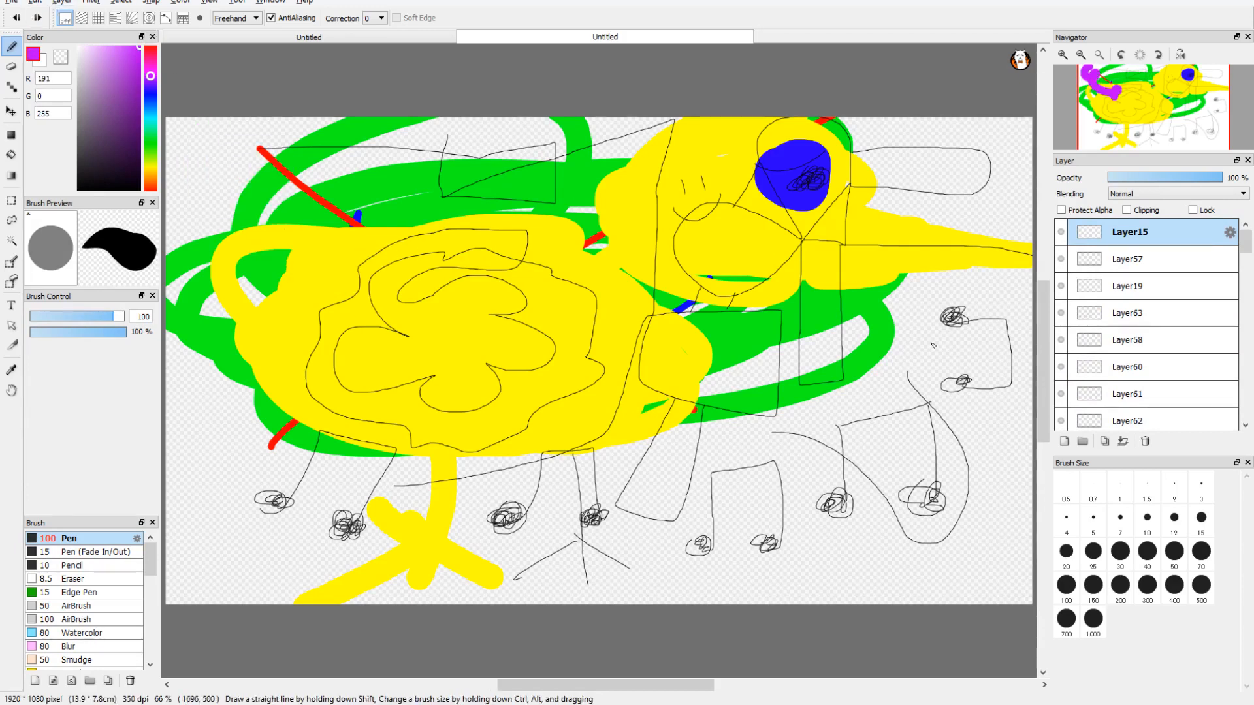
# Step: Add a new layer and move Layer7 down the stack to directly below Layer28
pyautogui.scroll(-10, 1149, 327)
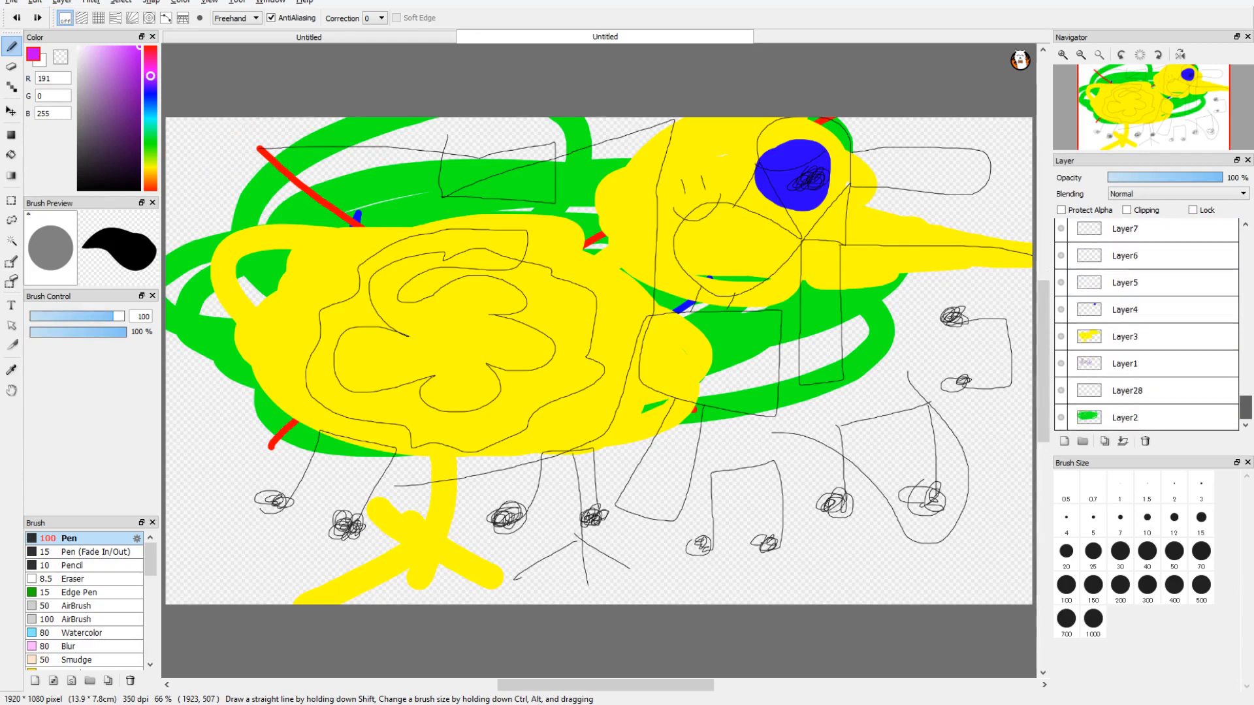
pyautogui.click(1065, 444)
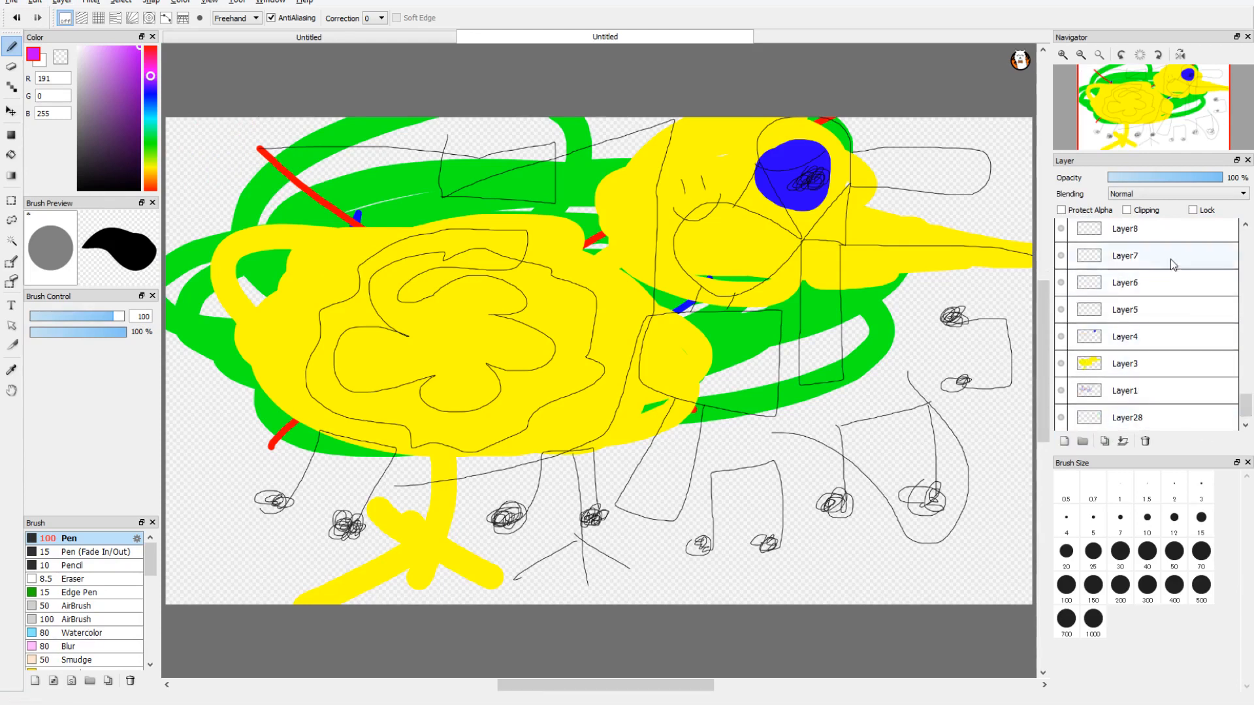
pyautogui.moveTo(1176, 262); pyautogui.dragTo(1160, 428)
# Step: On Layer7, scribble a thick purple background across the canvas behind the duck, and undo and redo the strokes
pyautogui.moveTo(823, 460)
pyautogui.mouseDown()
pyautogui.moveTo(705, 425)
pyautogui.moveTo(731, 366)
pyautogui.moveTo(601, 451)
pyautogui.mouseUp()
pyautogui.moveTo(573, 352)
pyautogui.mouseDown()
pyautogui.moveTo(651, 376)
pyautogui.moveTo(441, 333)
pyautogui.moveTo(321, 512)
pyautogui.moveTo(457, 522)
pyautogui.mouseUp()
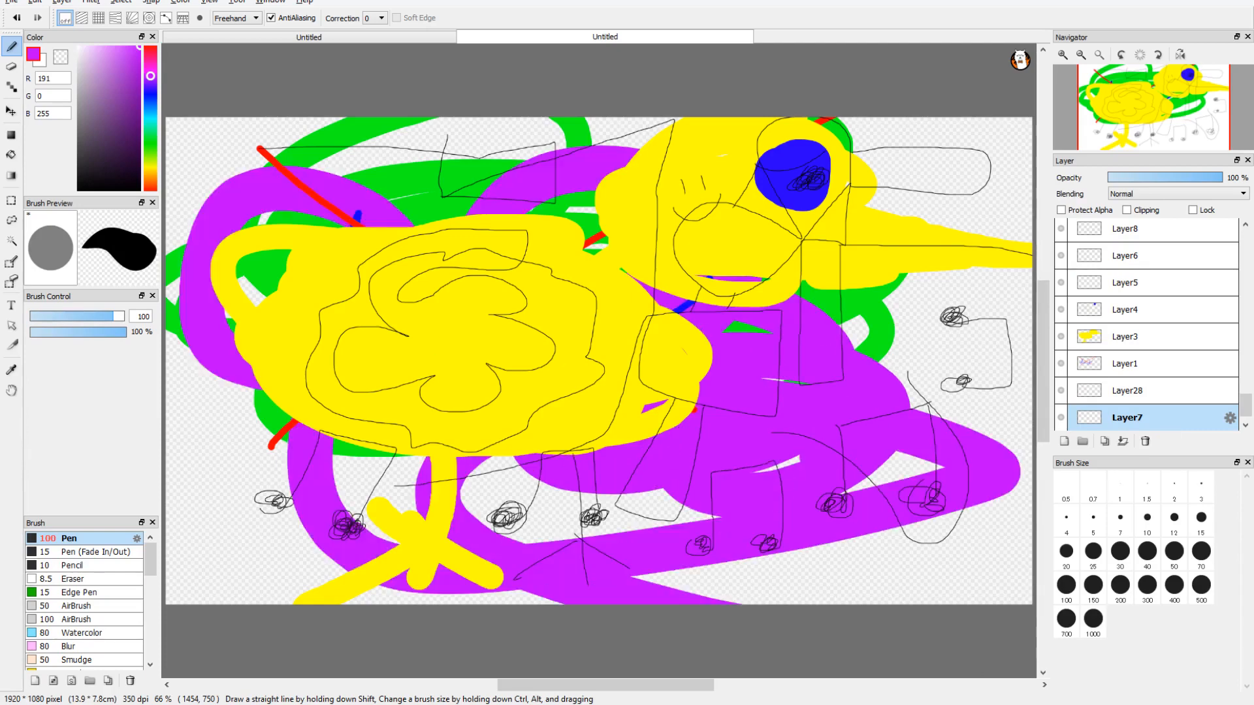
pyautogui.moveTo(731, 632)
pyautogui.mouseDown()
pyautogui.moveTo(915, 131)
pyautogui.moveTo(3, 481)
pyautogui.moveTo(1019, 365)
pyautogui.moveTo(914, 353)
pyautogui.mouseUp()
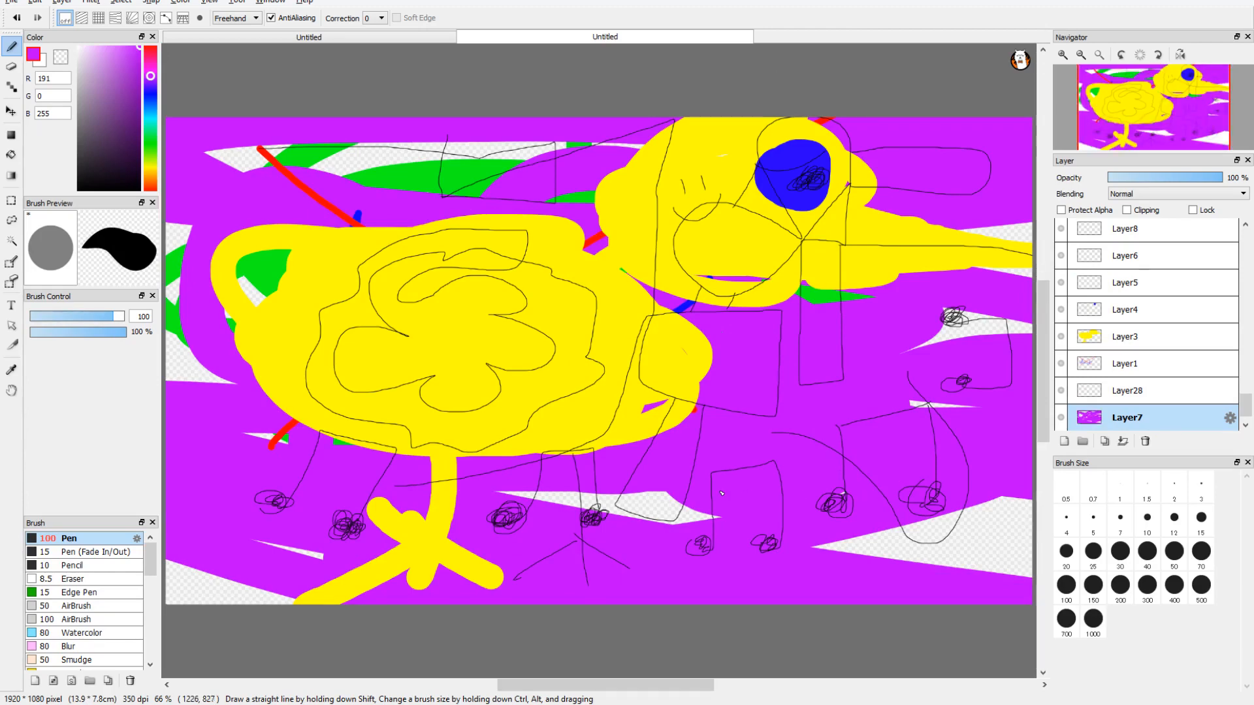
pyautogui.hotkey('ctrl', 'z')
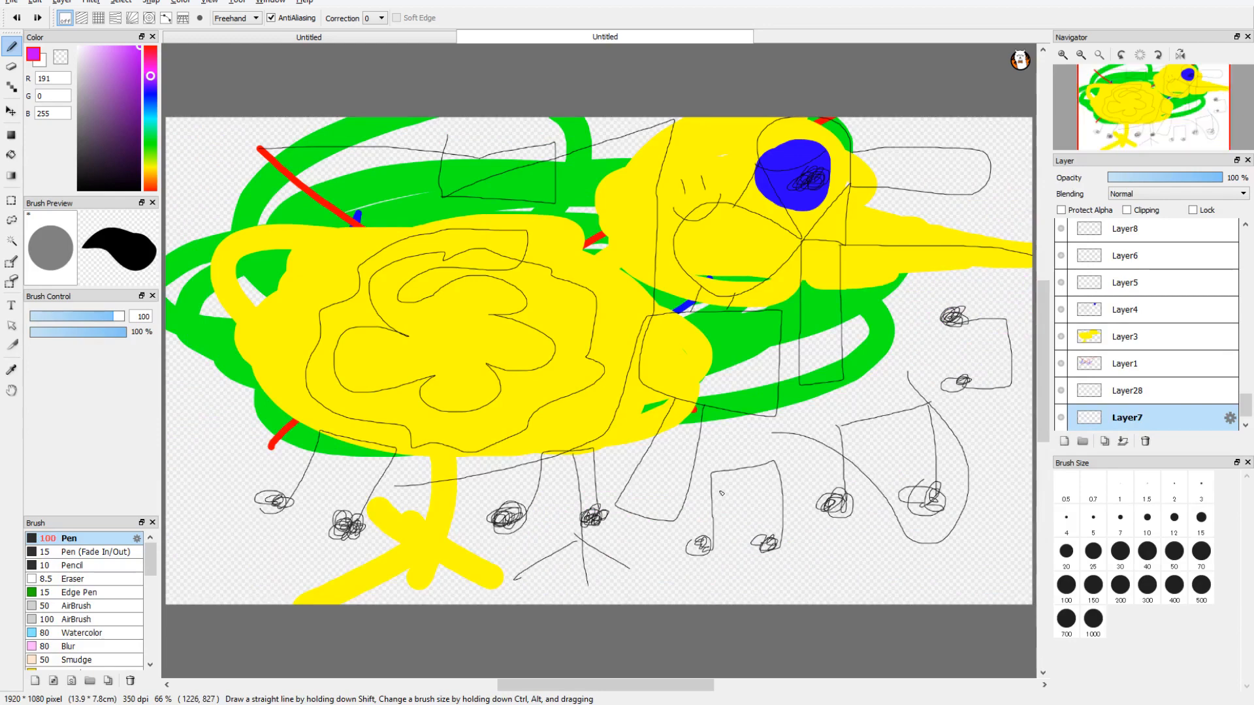
pyautogui.hotkey('ctrl', 'y')
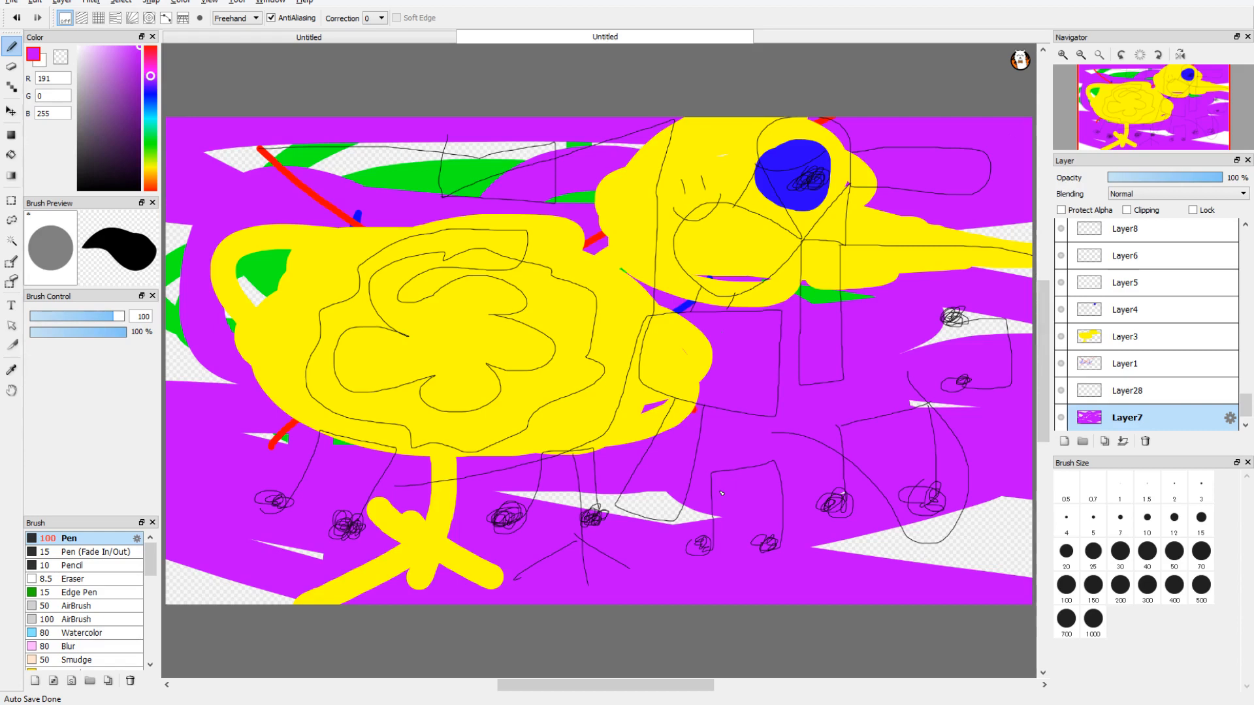
# Step: Move the purple Layer7 below the green Layer2, to the very bottom of the stack
pyautogui.scroll(-1, 1117, 372)
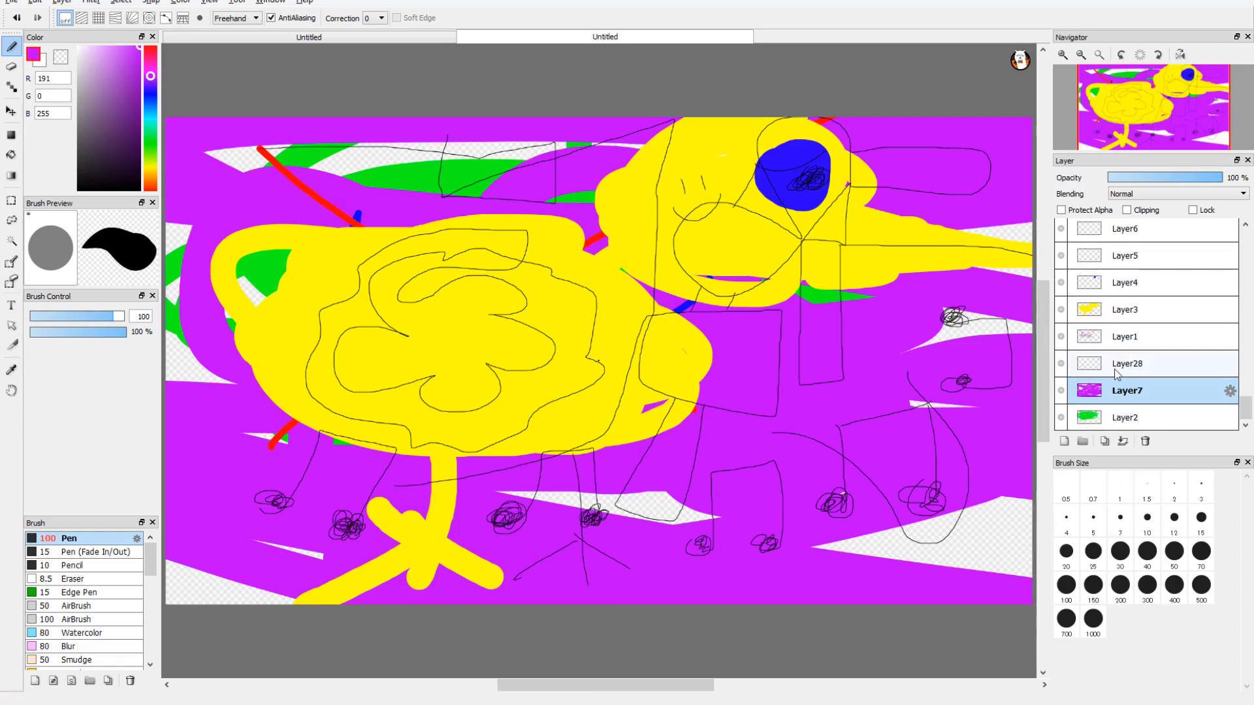
pyautogui.moveTo(1151, 399); pyautogui.dragTo(1153, 420)
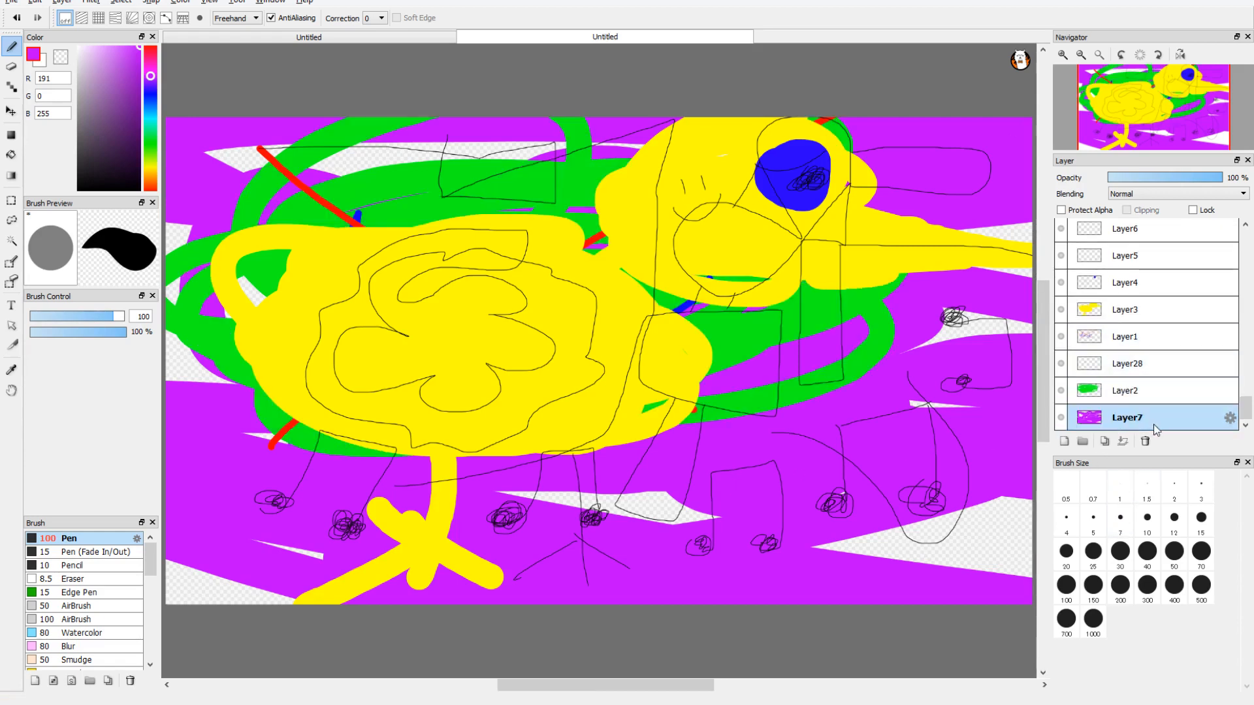